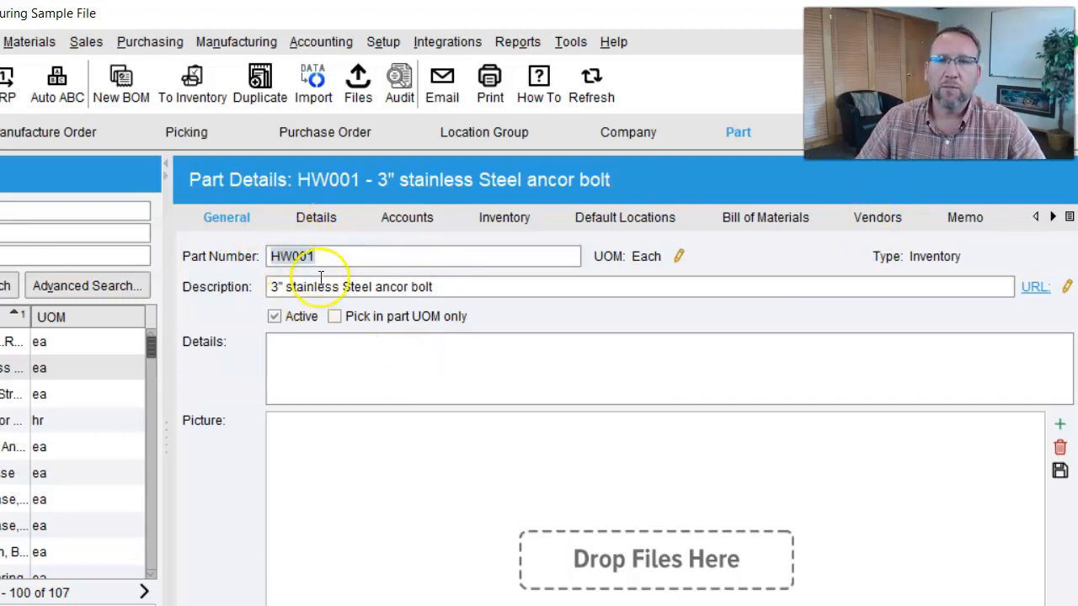
- Start a new vendor entry for part HW001 with Fran's Fasteners as the vendor
click(864, 218)
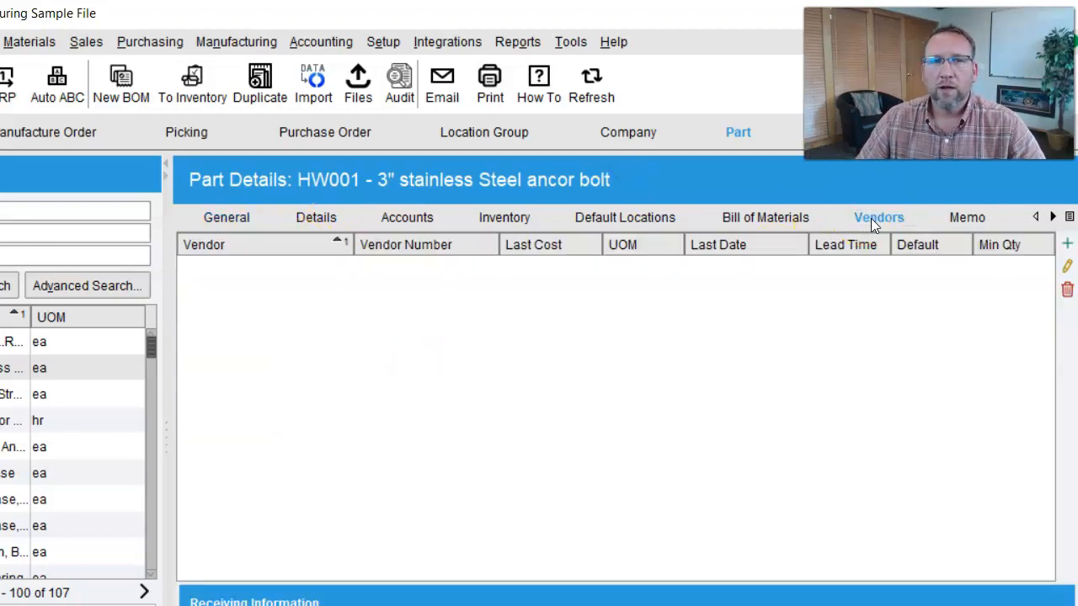
click(1068, 244)
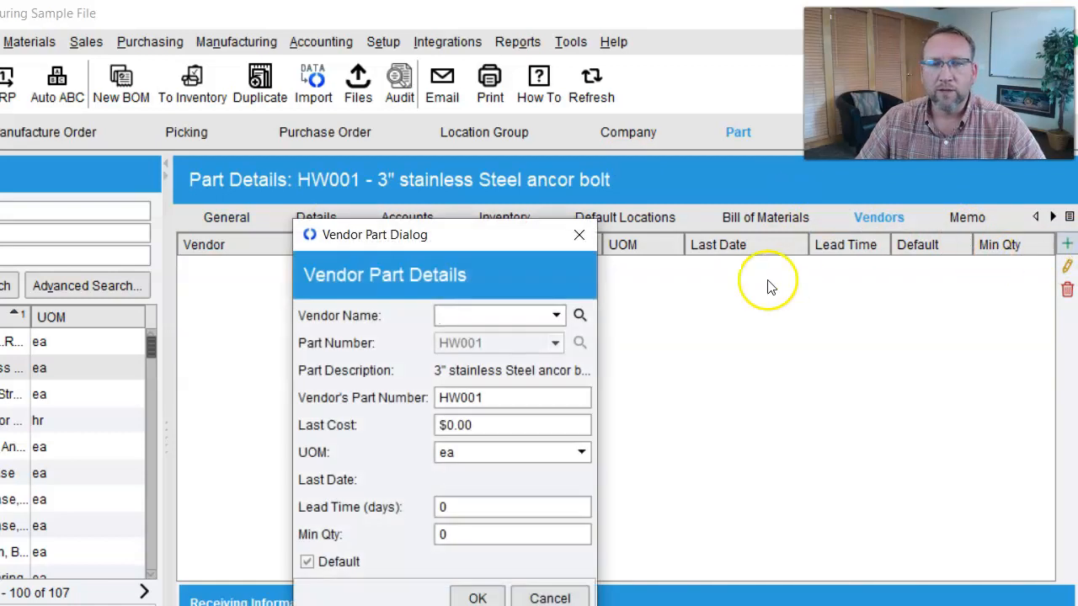
click(556, 315)
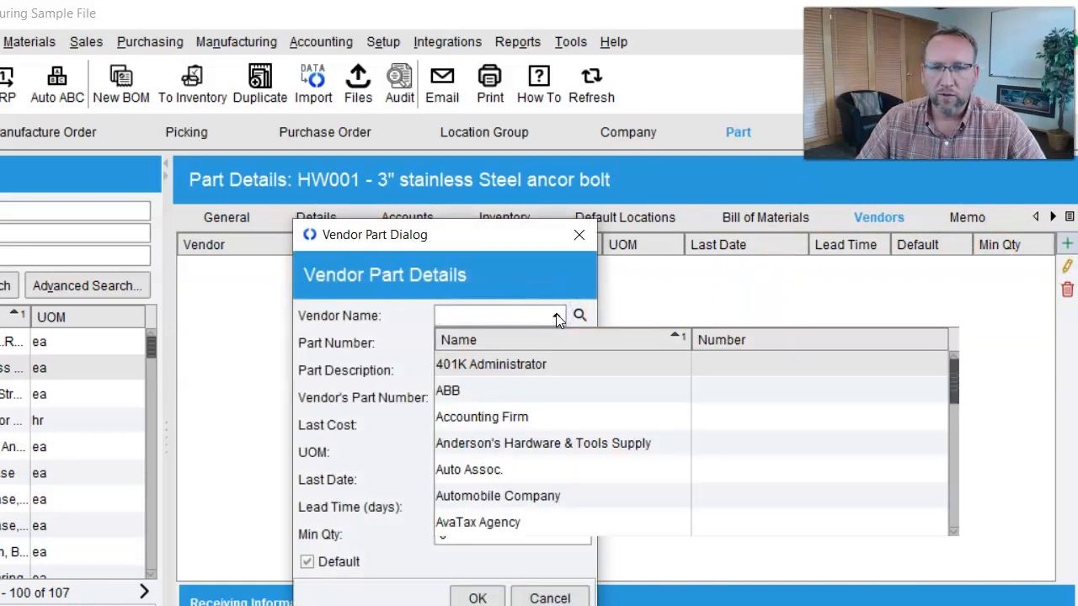
scroll(484, 413, down, 5)
scroll(540, 425, down, 2)
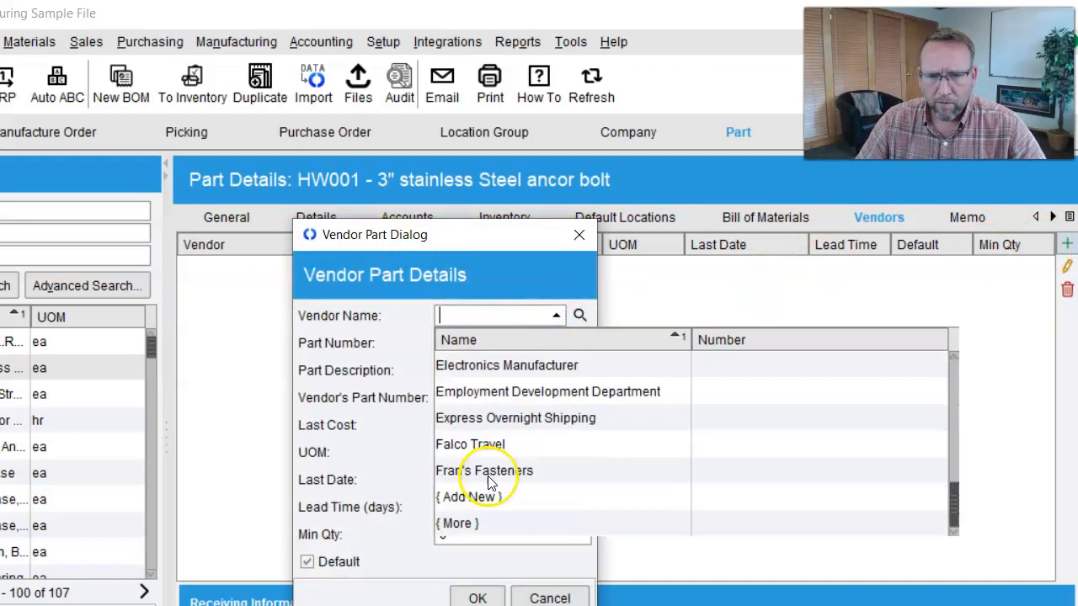
click(472, 469)
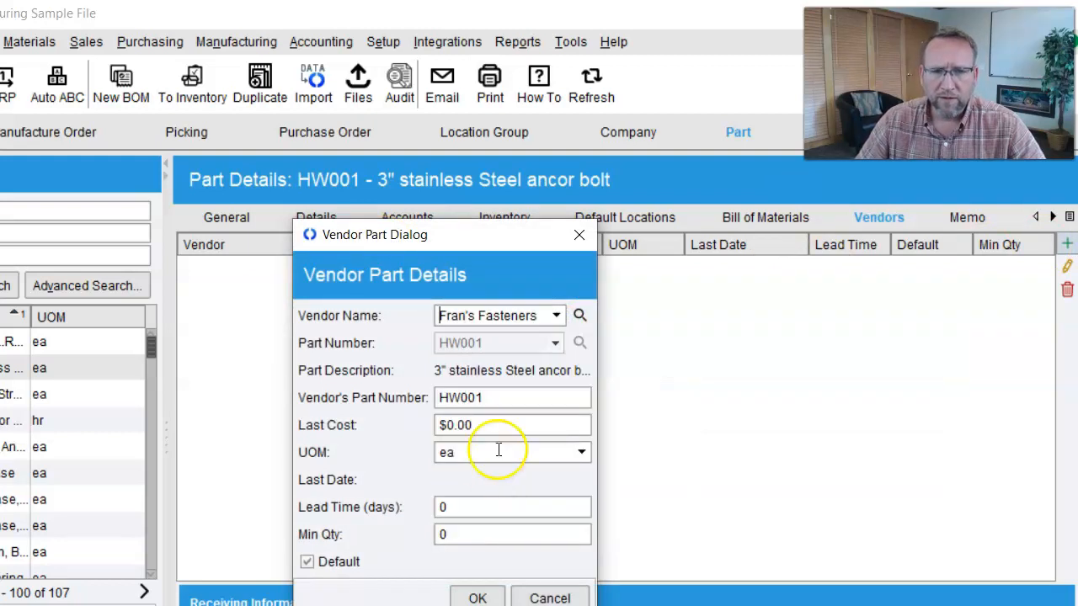
- Set the HW001 vendor entry's lead time to 10 days and minimum quantity to 10, and confirm the entry
click(479, 506)
text(10)
click(481, 531)
text(10)
click(477, 597)
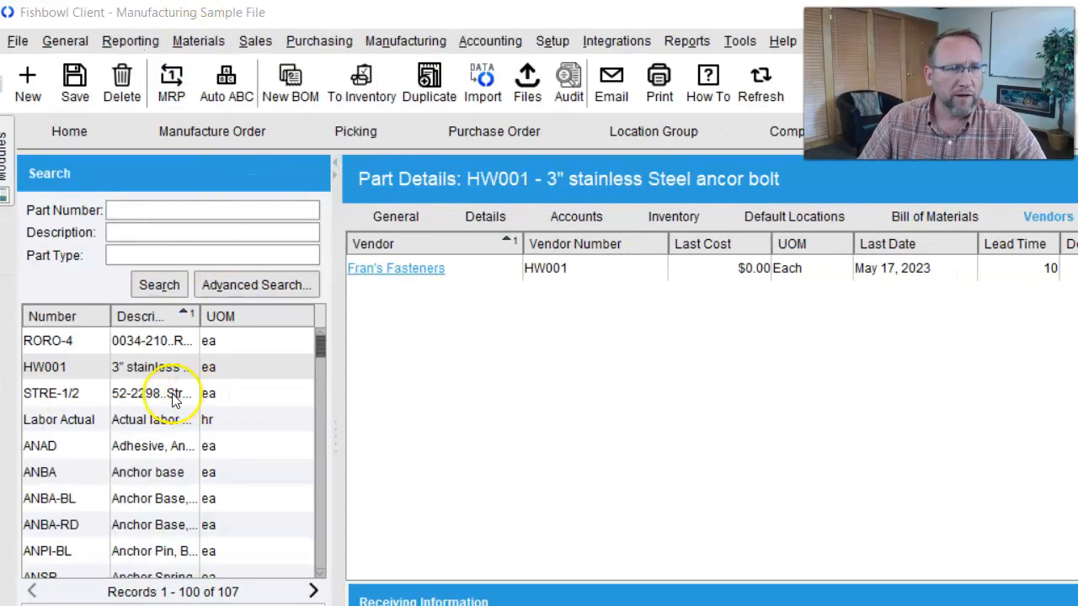
- Open the adhesive part GL001 and start a vendor entry for it with Fran's Fasteners
scroll(173, 398, down, 3)
click(172, 398)
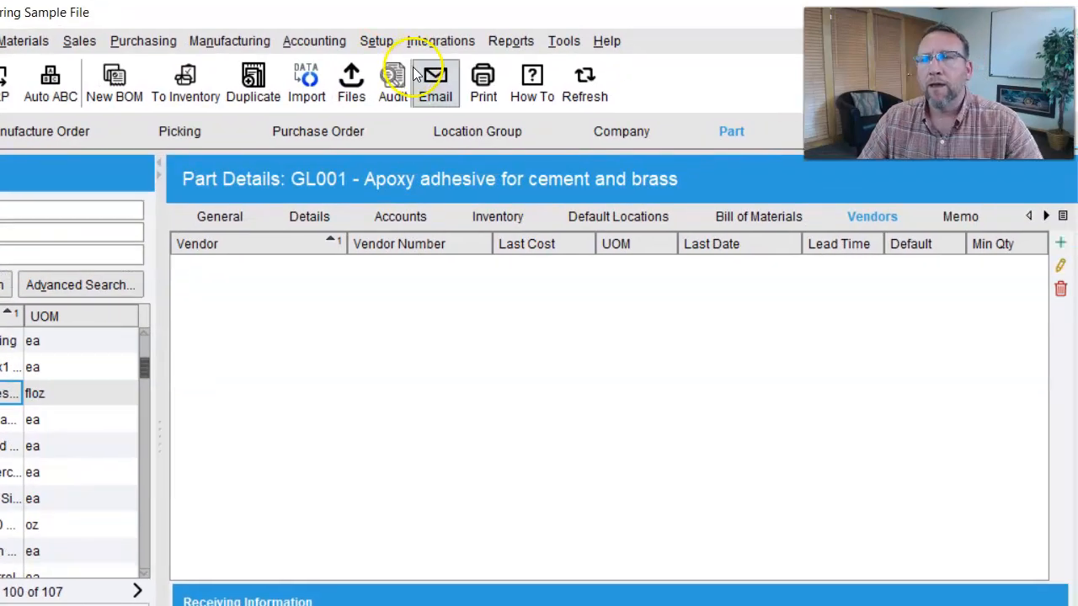
click(1058, 246)
click(483, 313)
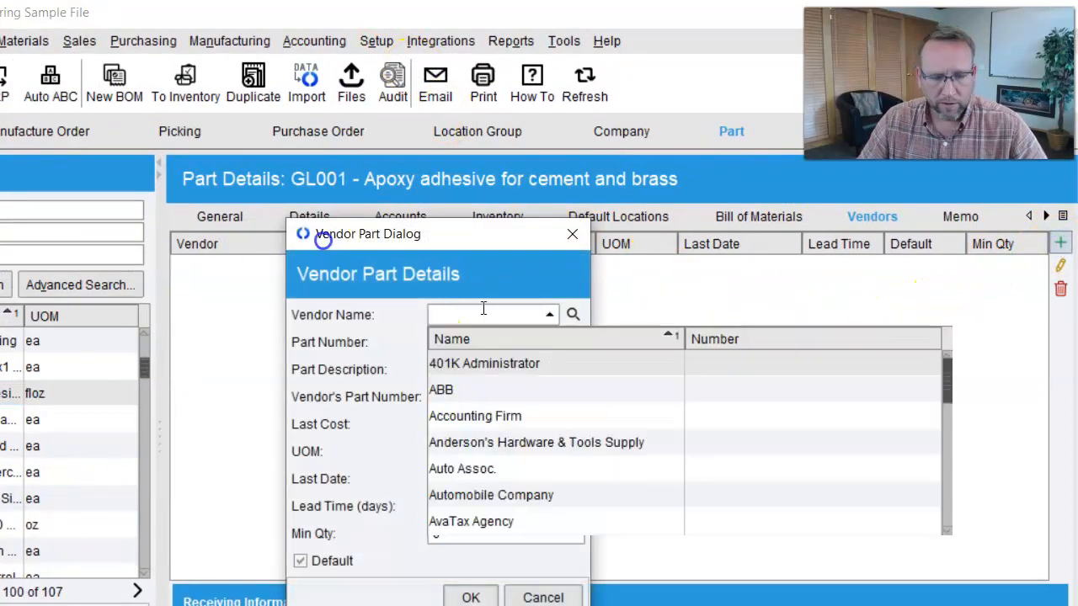
text(fr)
click(478, 364)
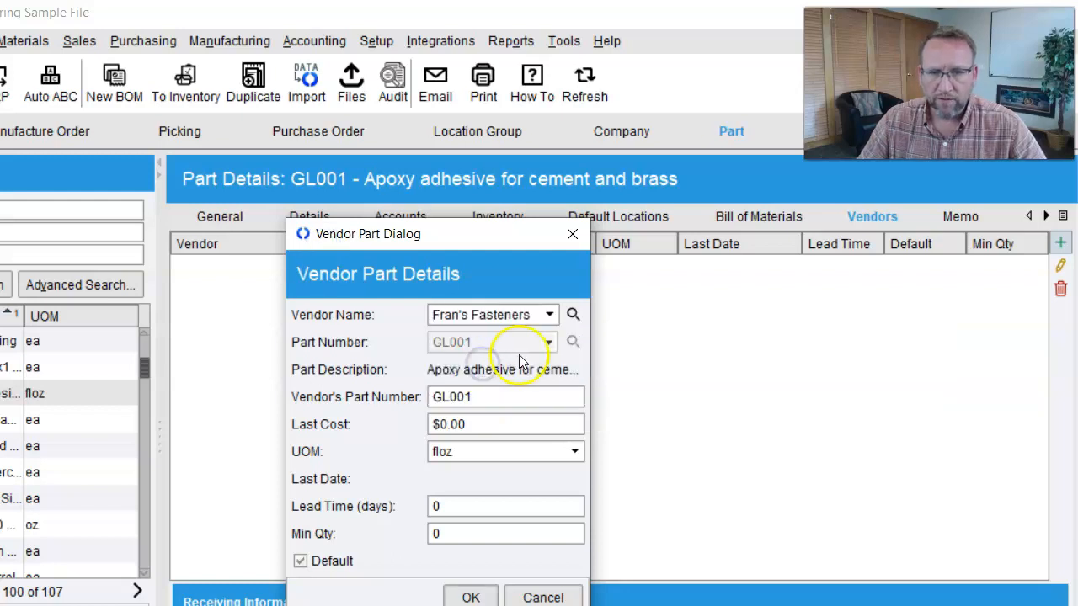
- Set the GL001 vendor entry's unit of measure to gallon and its last cost to $45.50
click(462, 448)
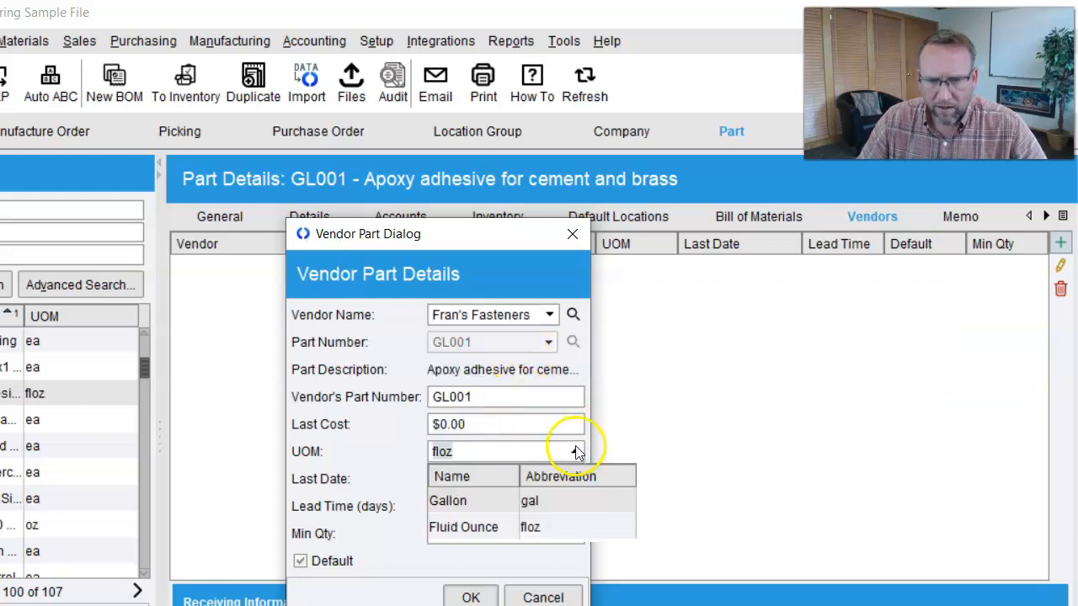
click(492, 499)
click(481, 424)
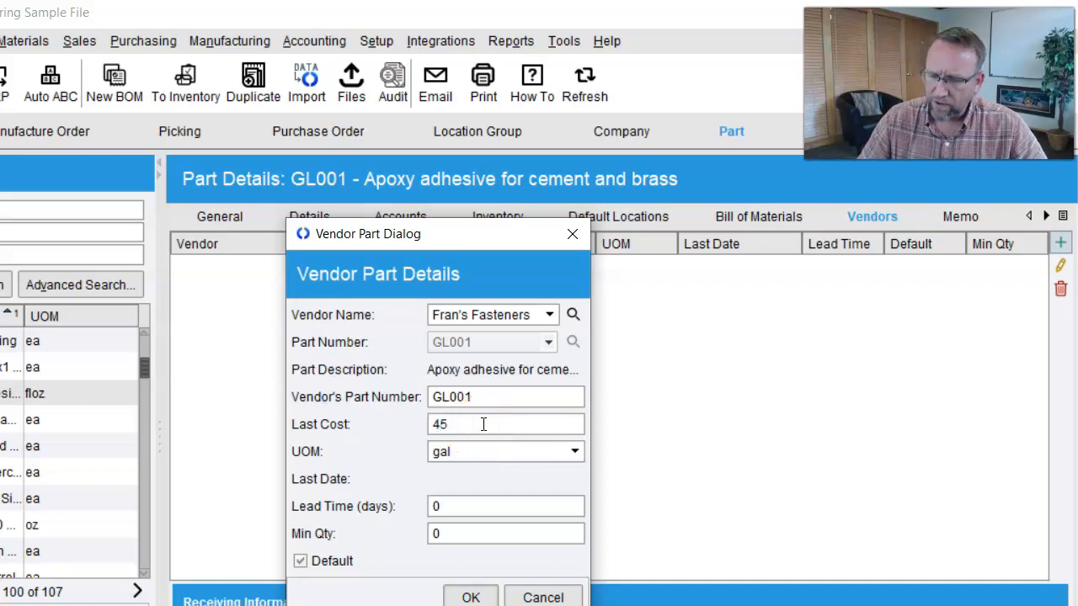
key(Tab)
- Give the GL001 vendor entry a 10-day lead time and a minimum quantity of 1, confirm it, and save the part
click(464, 506)
text(10)
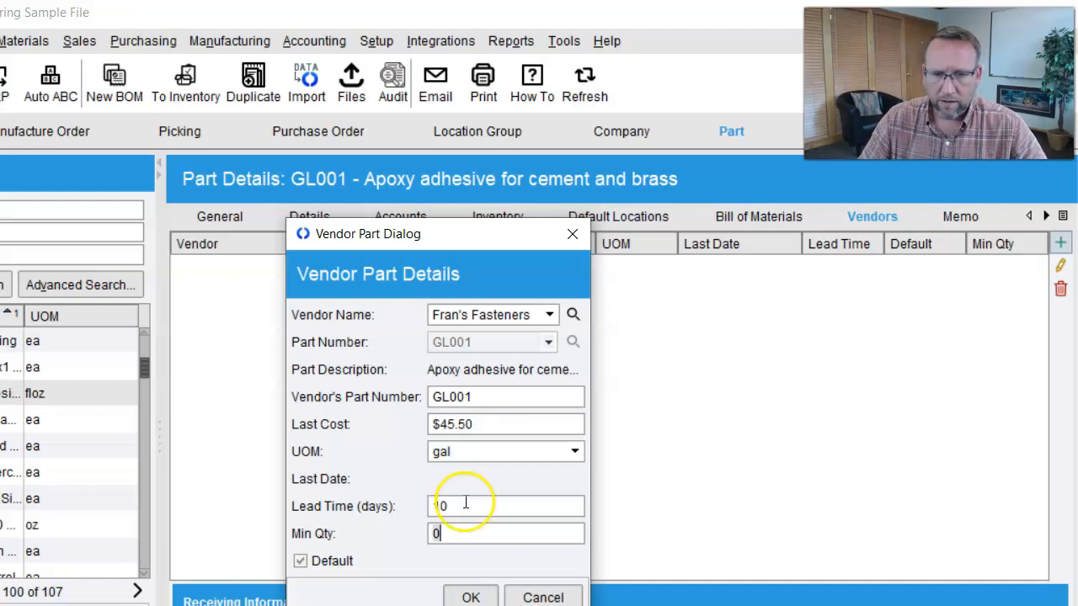
click(485, 534)
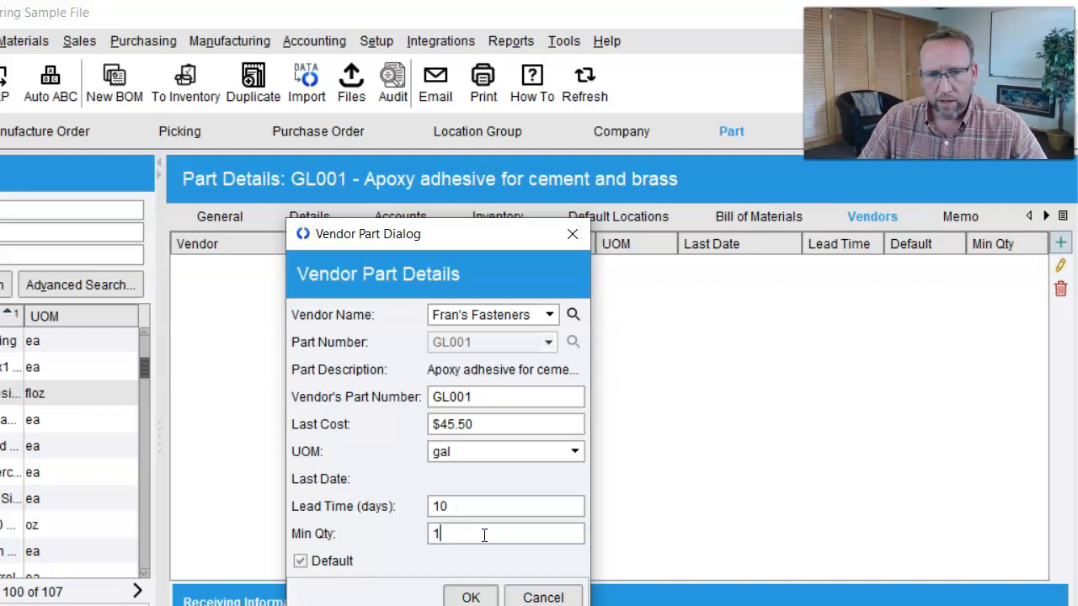
click(474, 597)
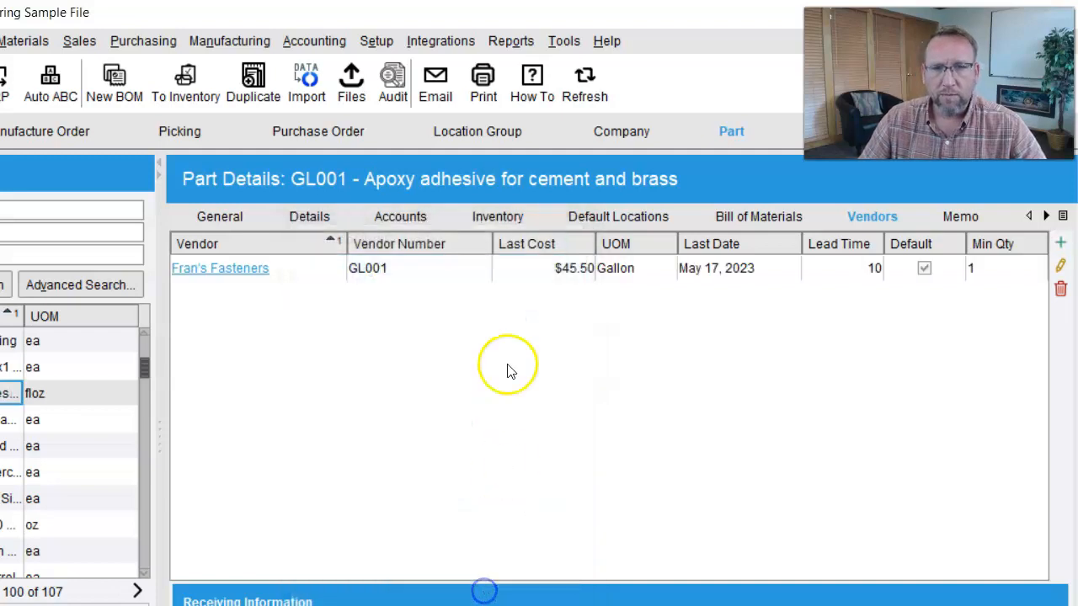
click(79, 112)
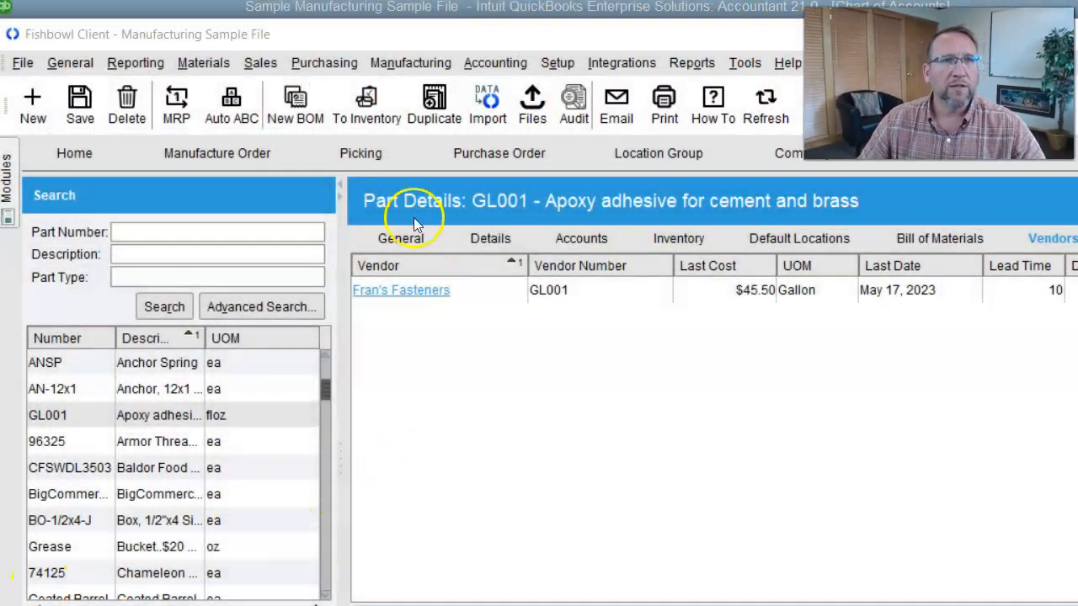
- Start an automatic purchase order run filtered to the Joe's Fabricator location group and proceed to the proposed orders
click(329, 64)
click(344, 86)
click(298, 111)
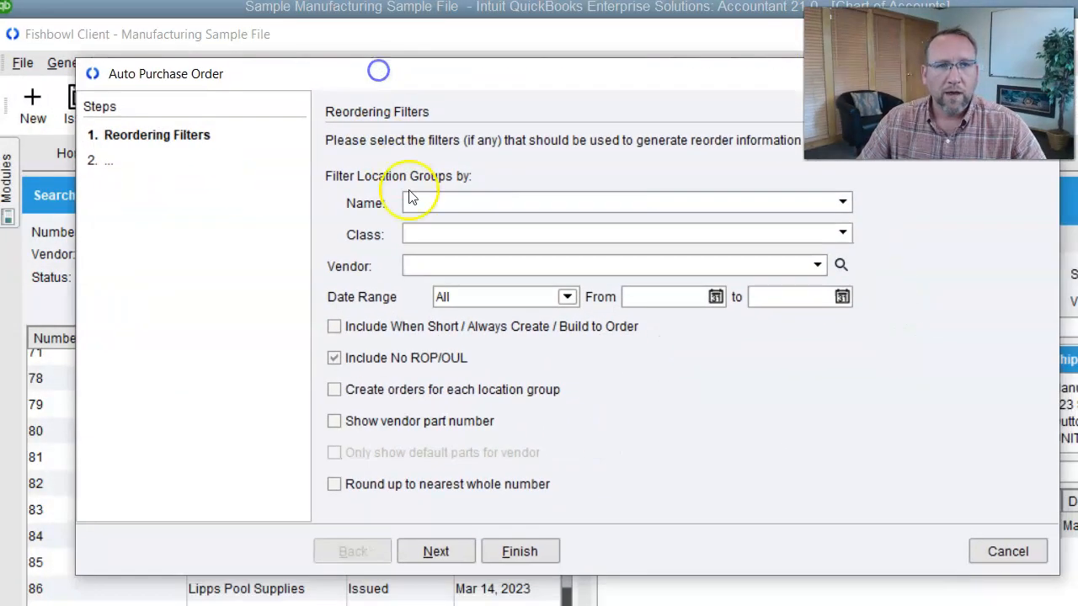
click(411, 196)
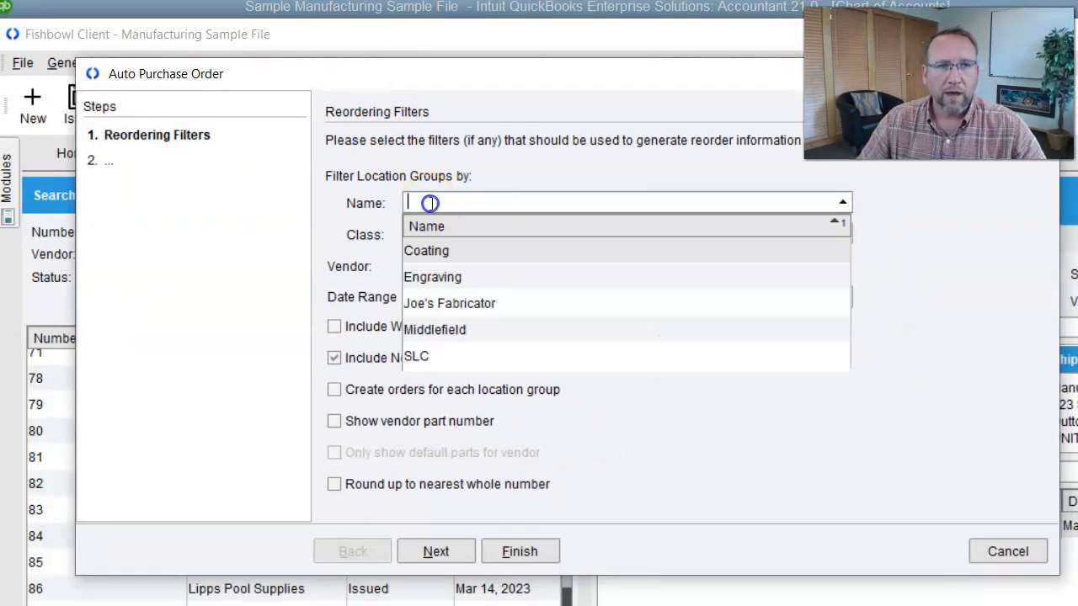
click(438, 303)
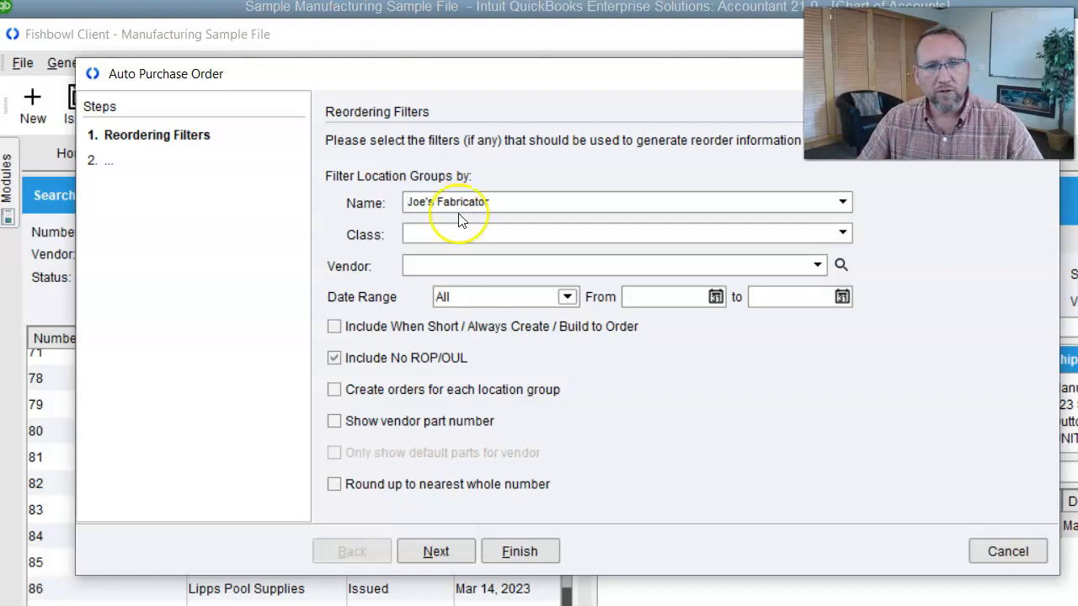
click(446, 551)
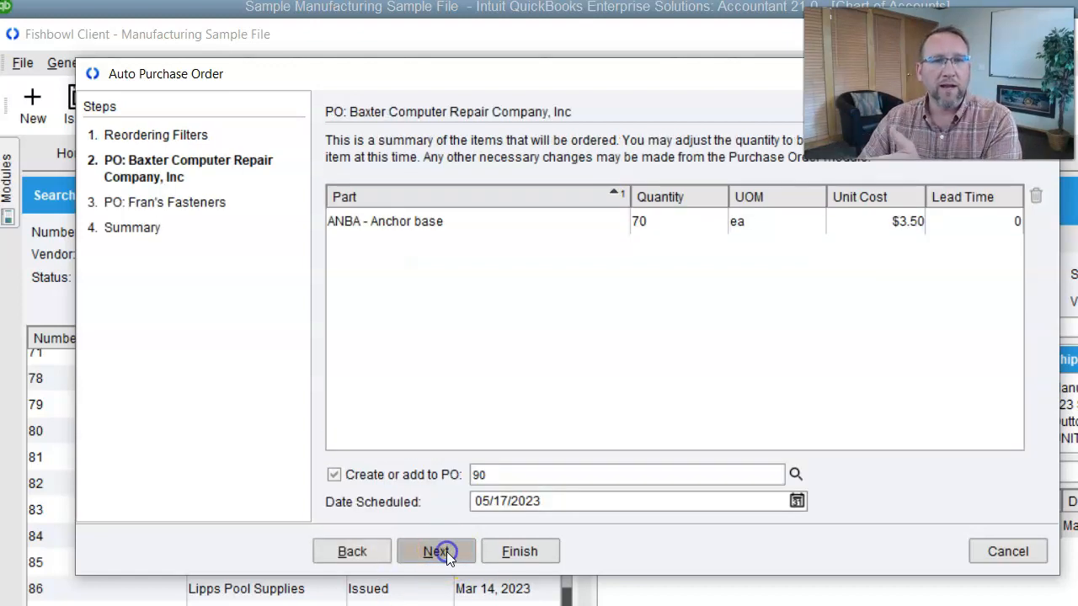
- Set the anchor base (ANBA) quantity to 100 on the proposed Baxter Computer Repair order and continue to the next vendor
double_click(650, 222)
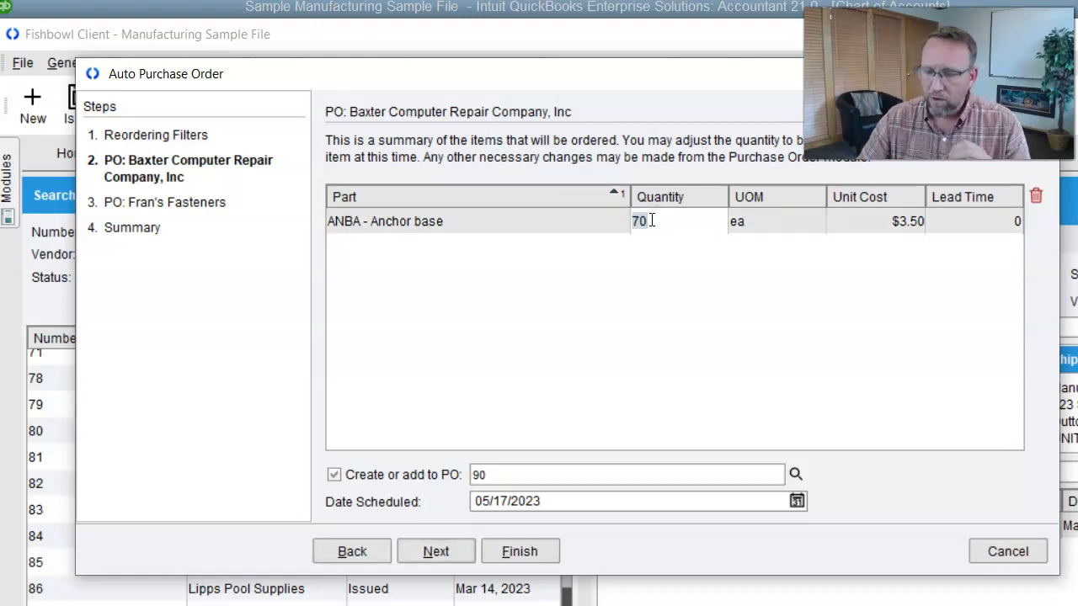
text(100)
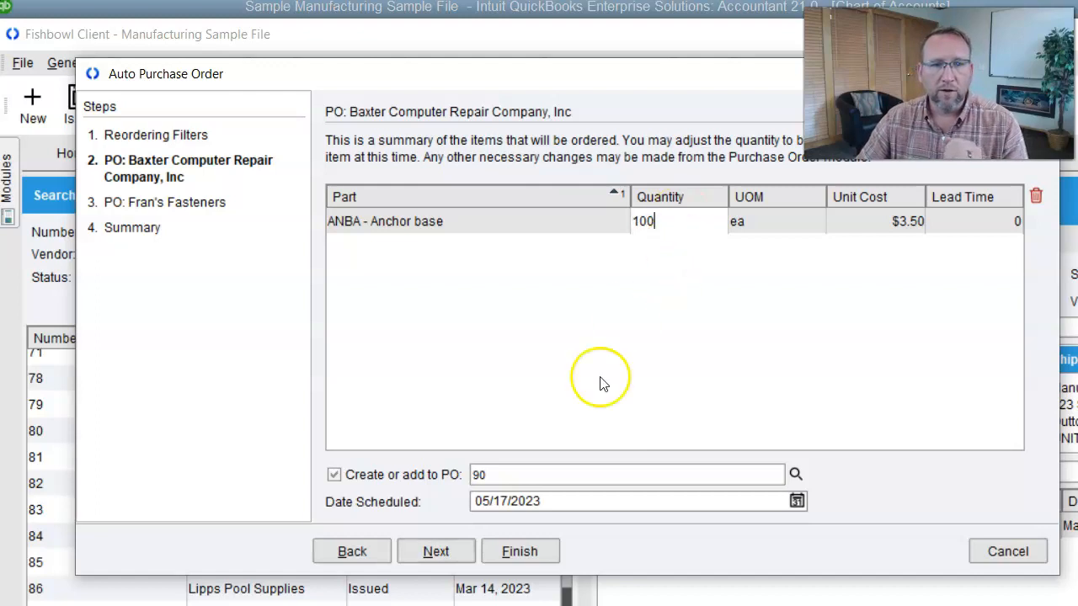
click(437, 551)
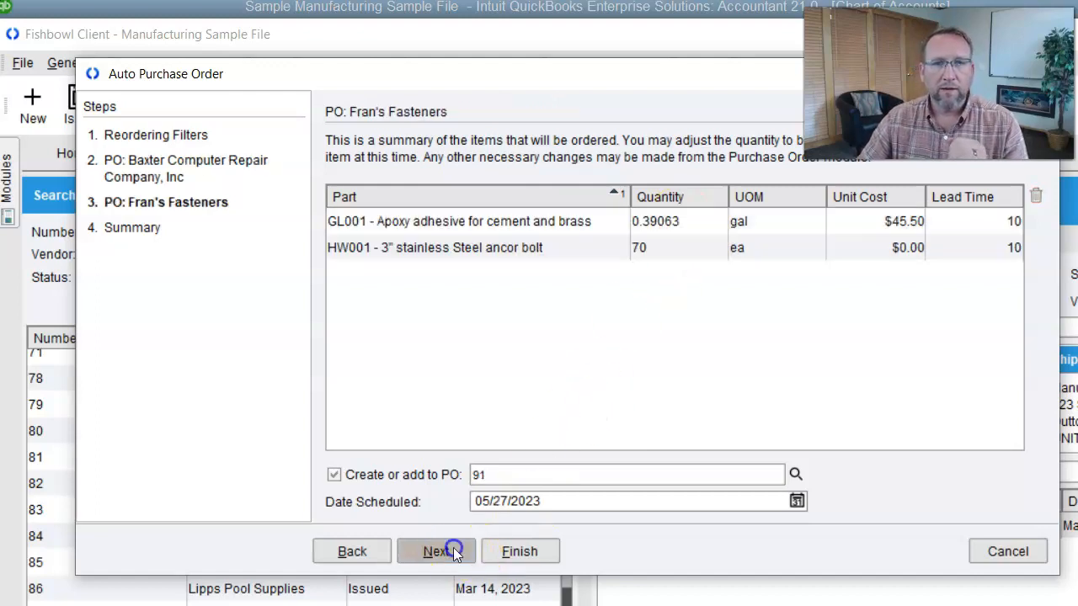
- On the proposed Fran's Fasteners order, set GL001 to 2 gallons and HW001 to 100, and continue to the summary
click(693, 223)
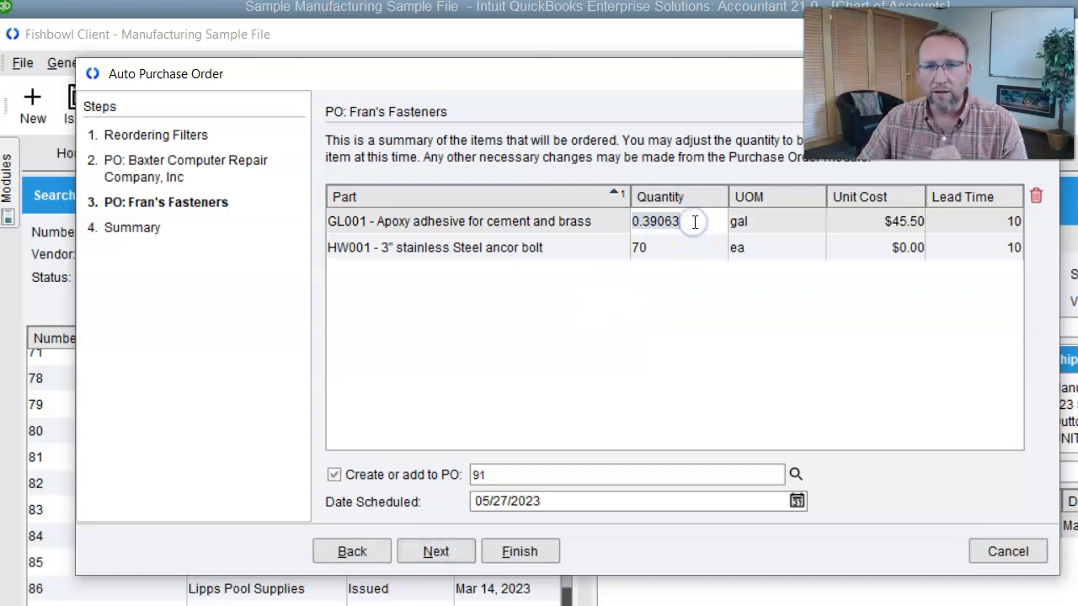
key(BackSpace)
key(BackSpace)
key(BackSpace)
key(BackSpace)
key(BackSpace)
key(BackSpace)
key(BackSpace)
text(2)
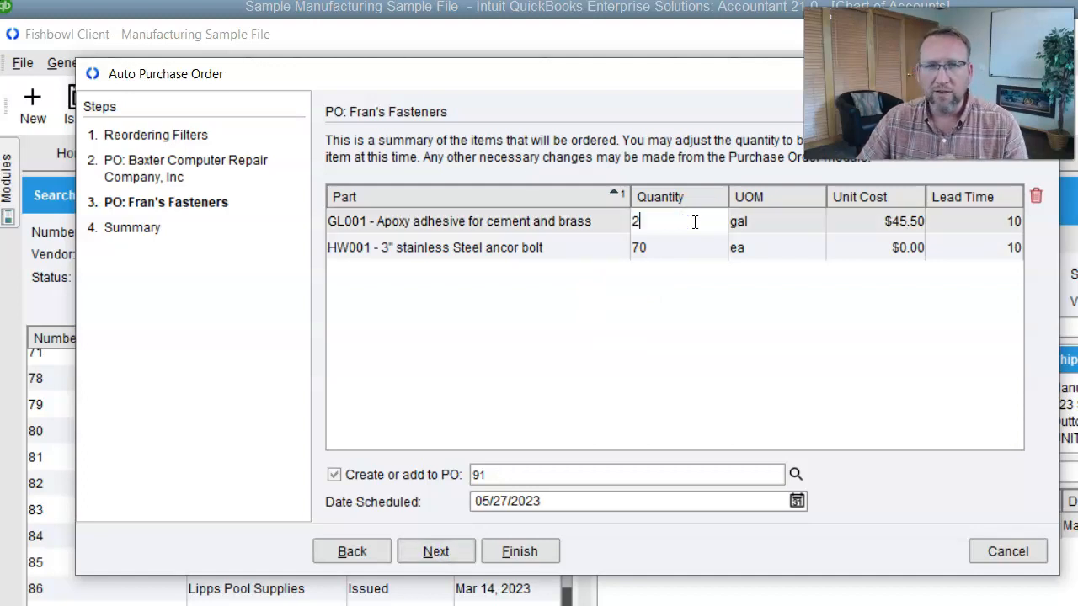
click(681, 253)
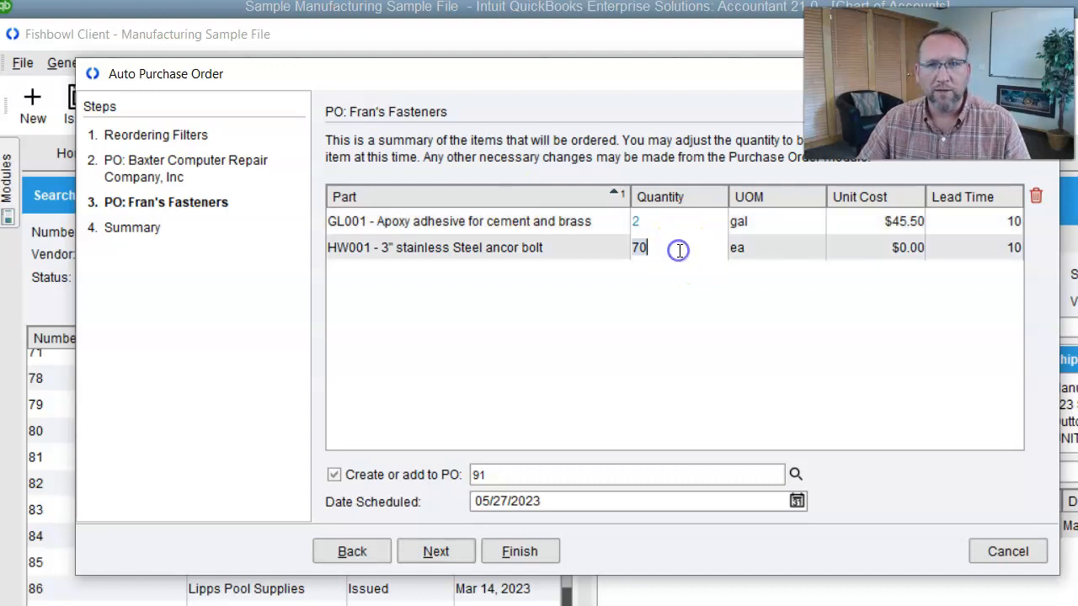
text(100)
key(Tab)
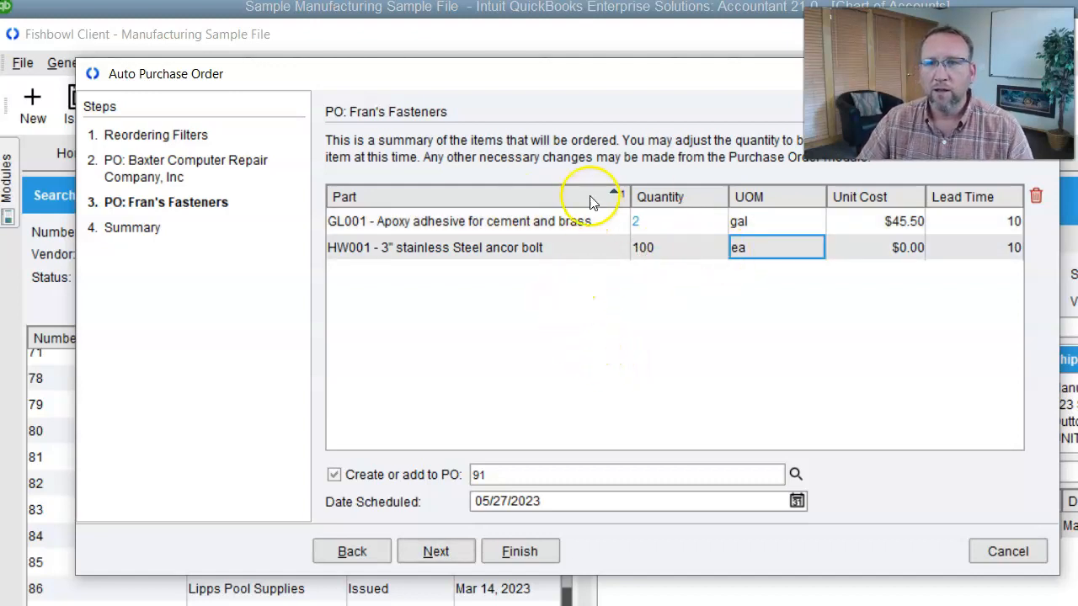
click(448, 553)
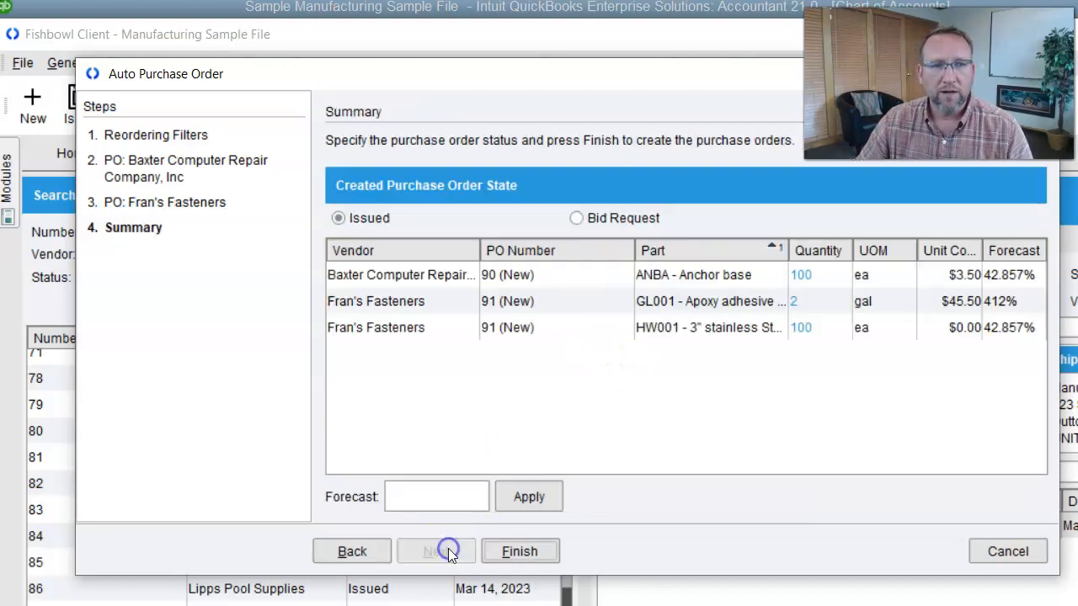
- Choose Bid Request as the state of the new purchase orders and create them
click(581, 220)
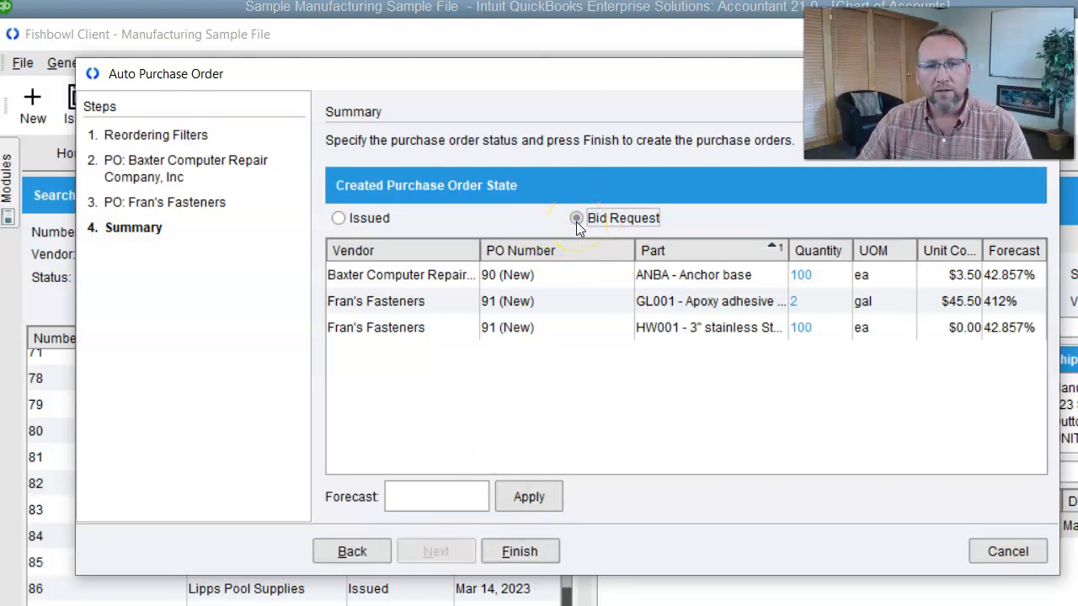
click(577, 221)
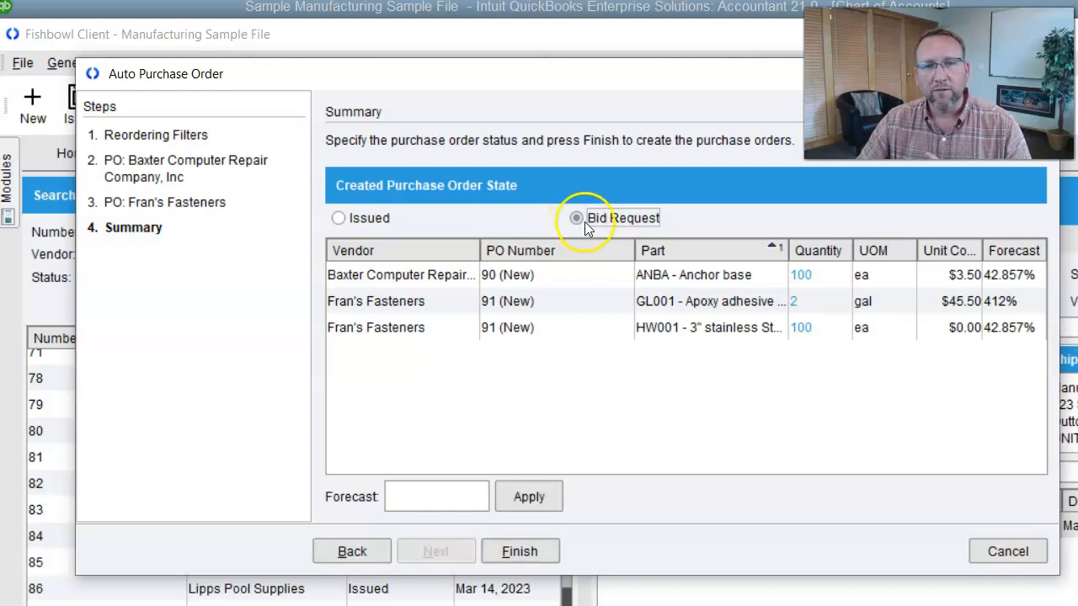
click(516, 552)
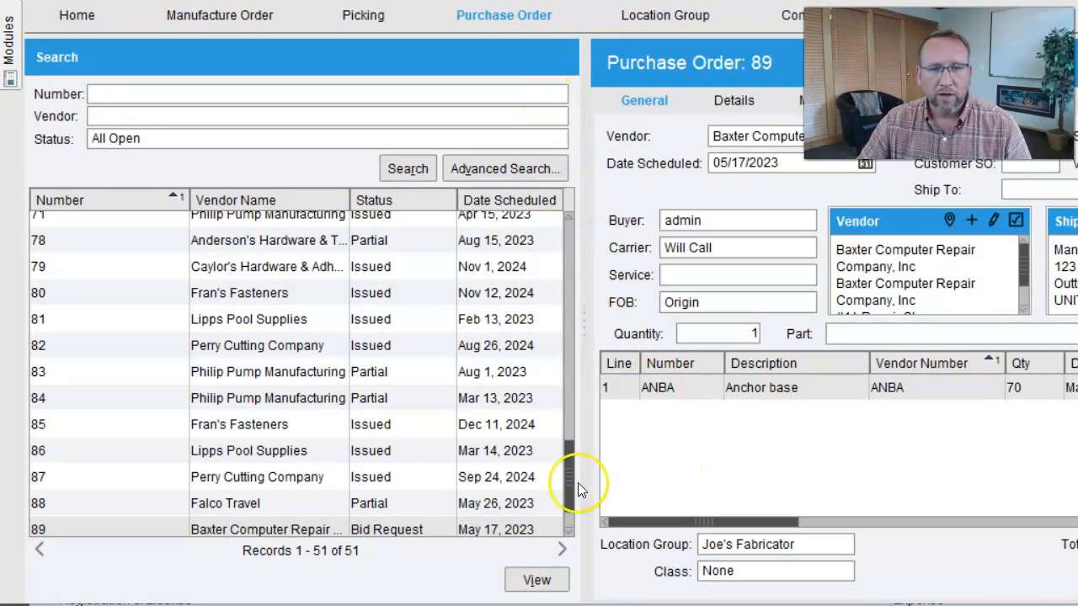
- Open purchase order 90 without saving changes to order 89, and reselect Joe's Fabricator as its location group
drag(570, 476, 570, 506)
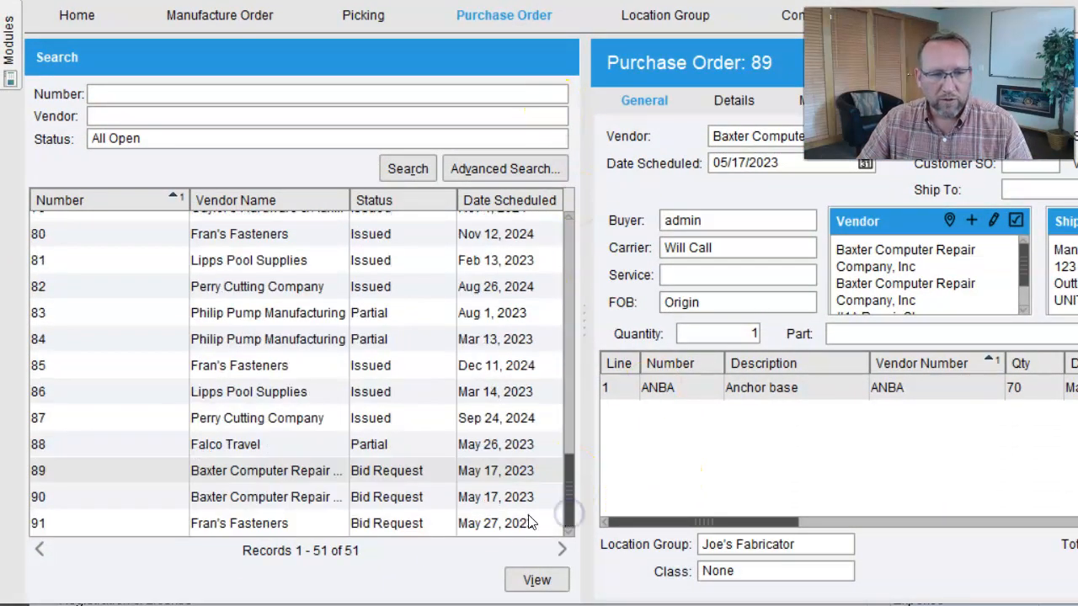
click(402, 501)
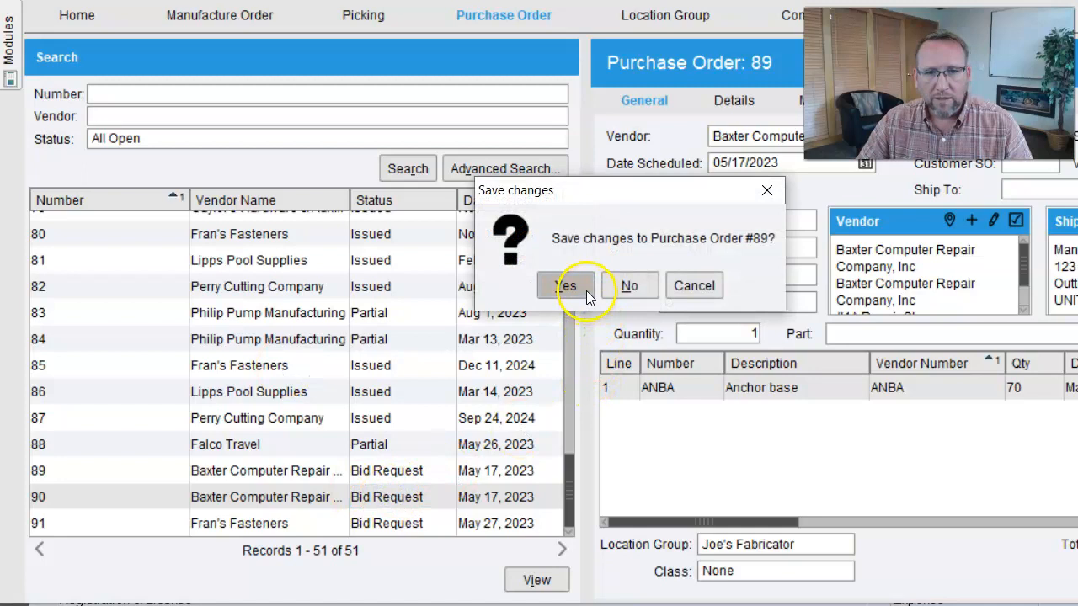
click(623, 285)
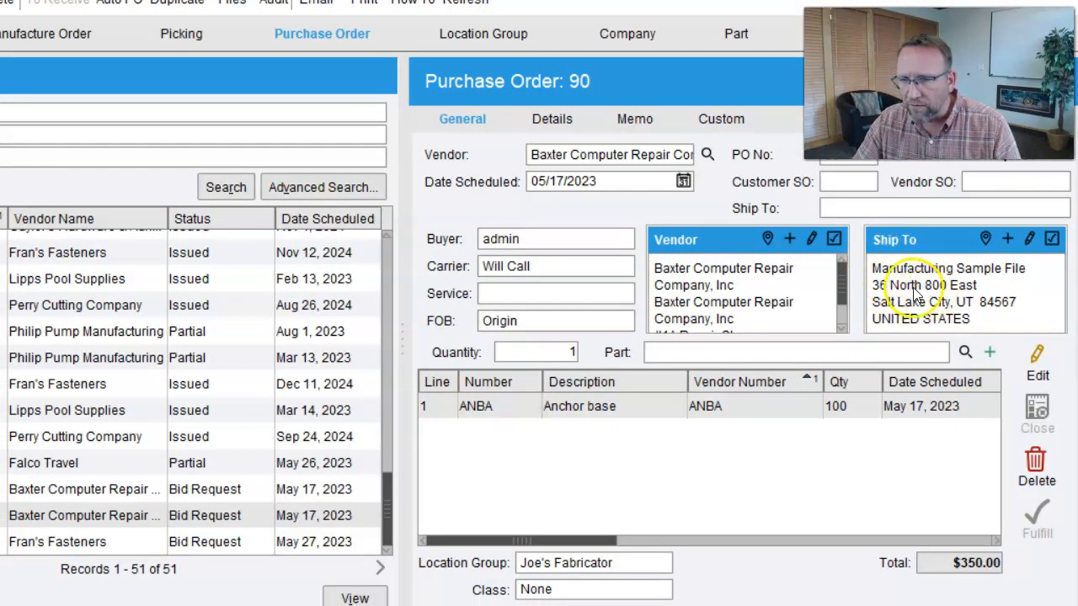
click(638, 560)
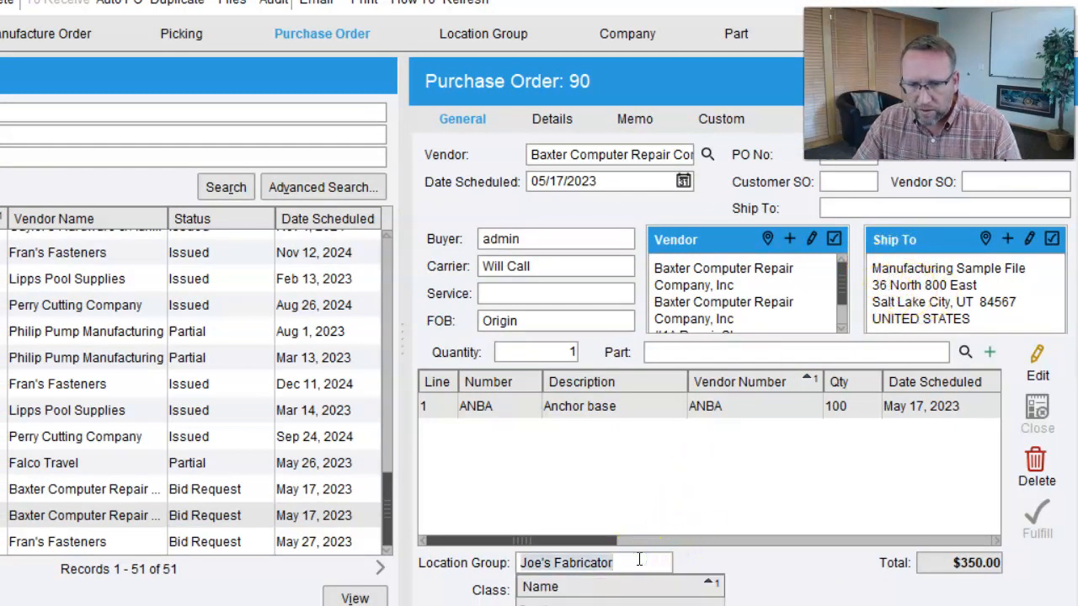
key(Return)
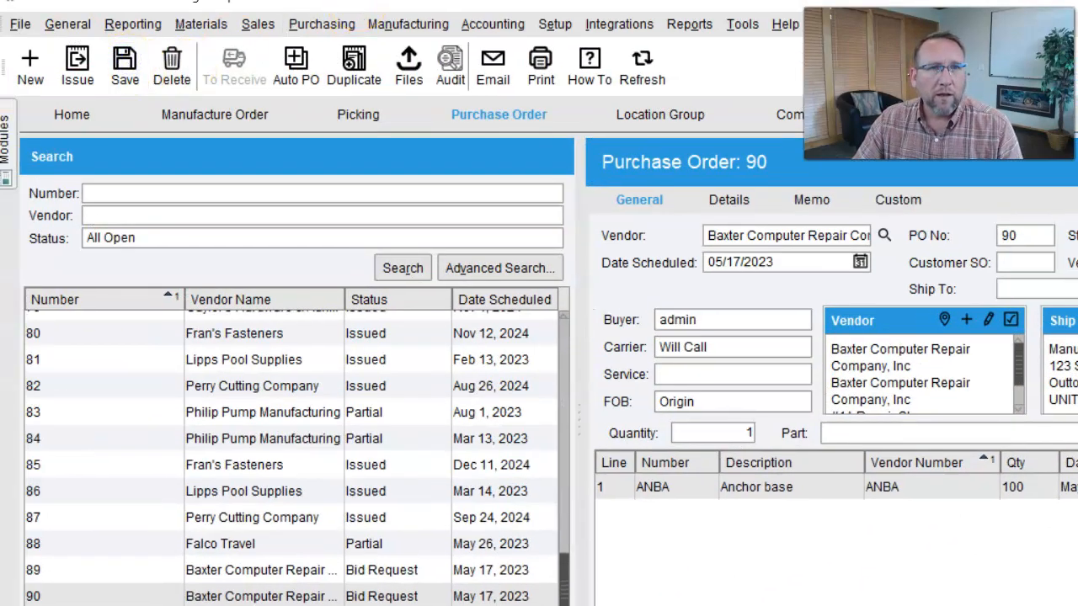
- Issue purchase order 90 to Baxter Computer Repair and close the composed email without sending it
click(76, 67)
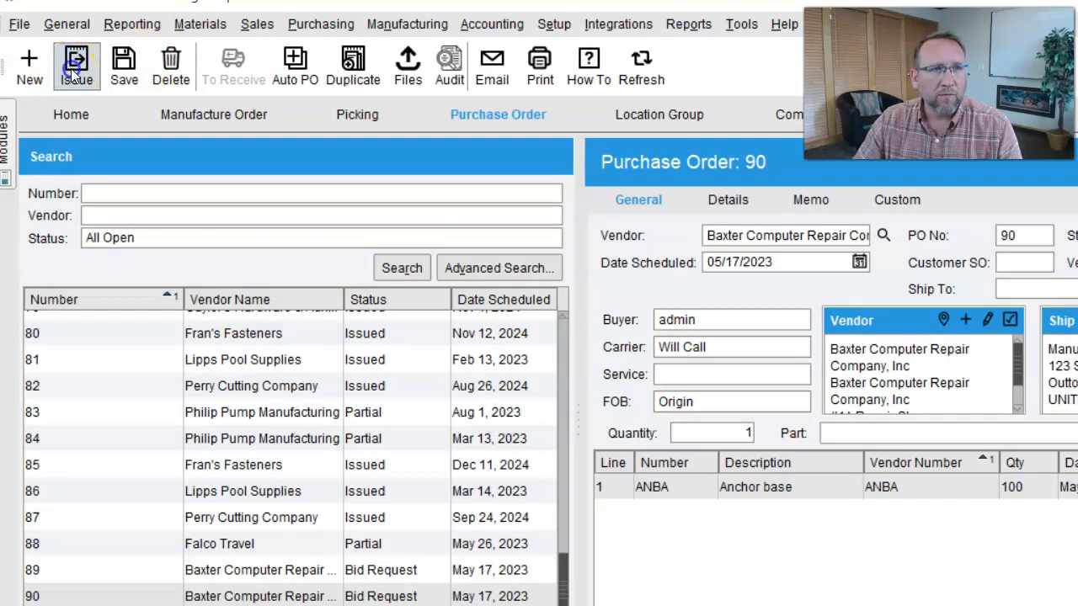
click(598, 388)
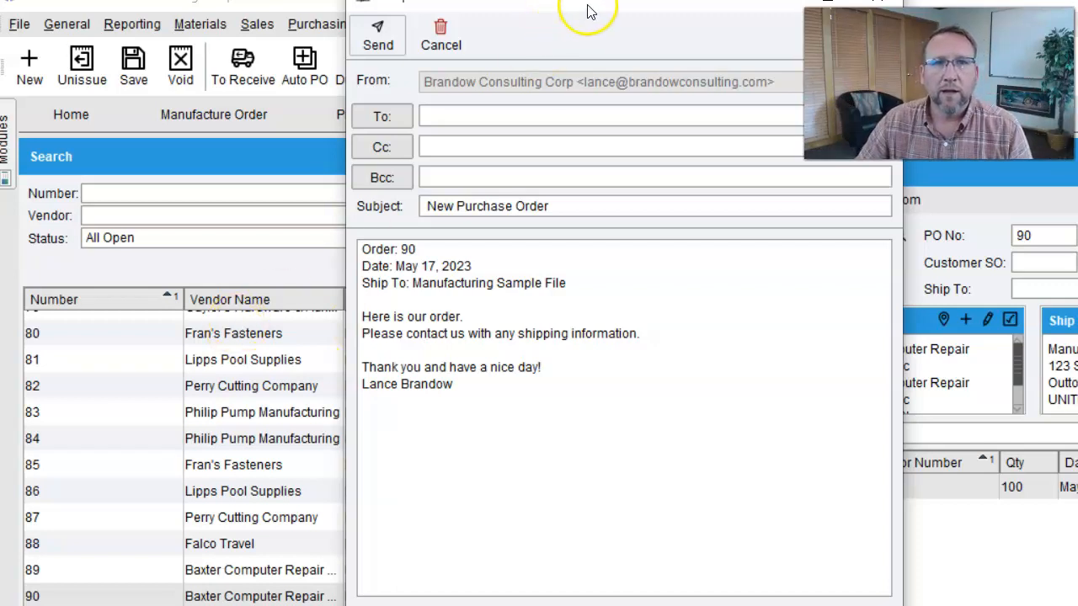
drag(587, 7, 436, 43)
click(726, 31)
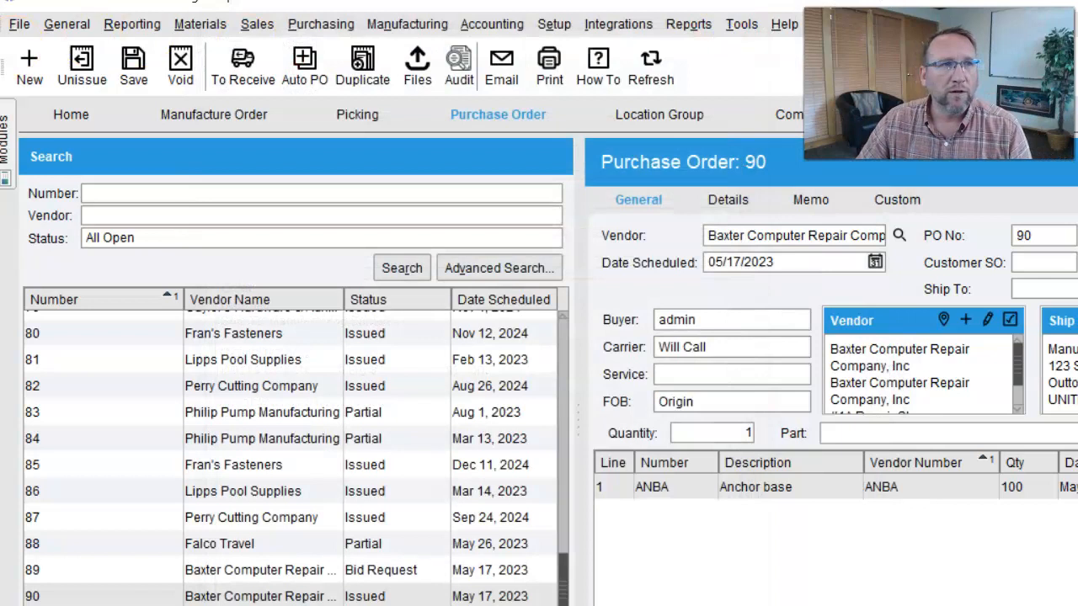
- Preview the Purchase Order Report for order 90, check its ship-to address, and close the preview
click(18, 24)
click(48, 161)
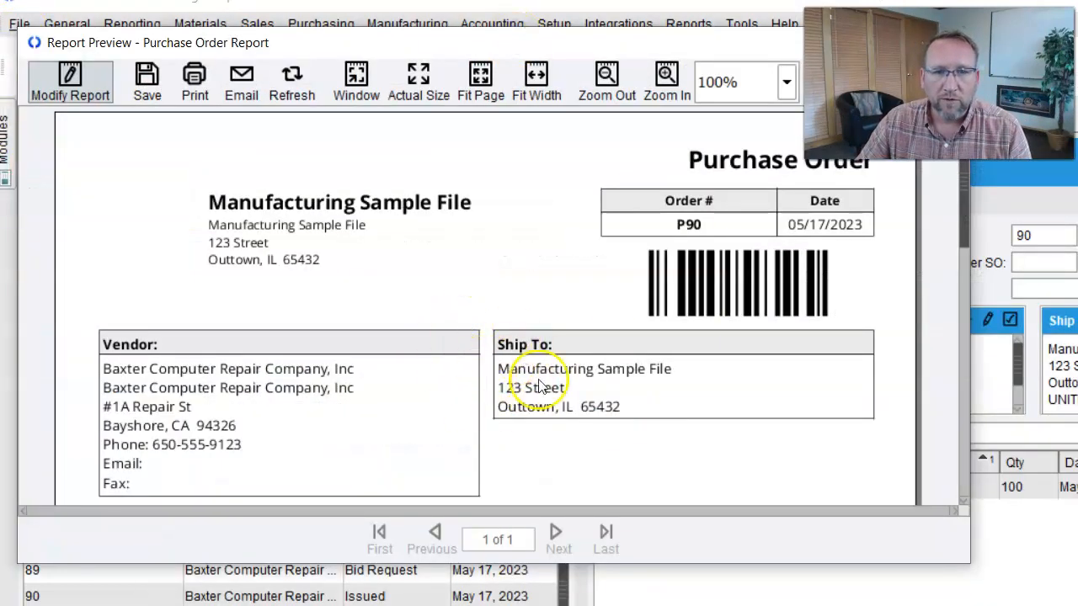
drag(578, 54, 409, 113)
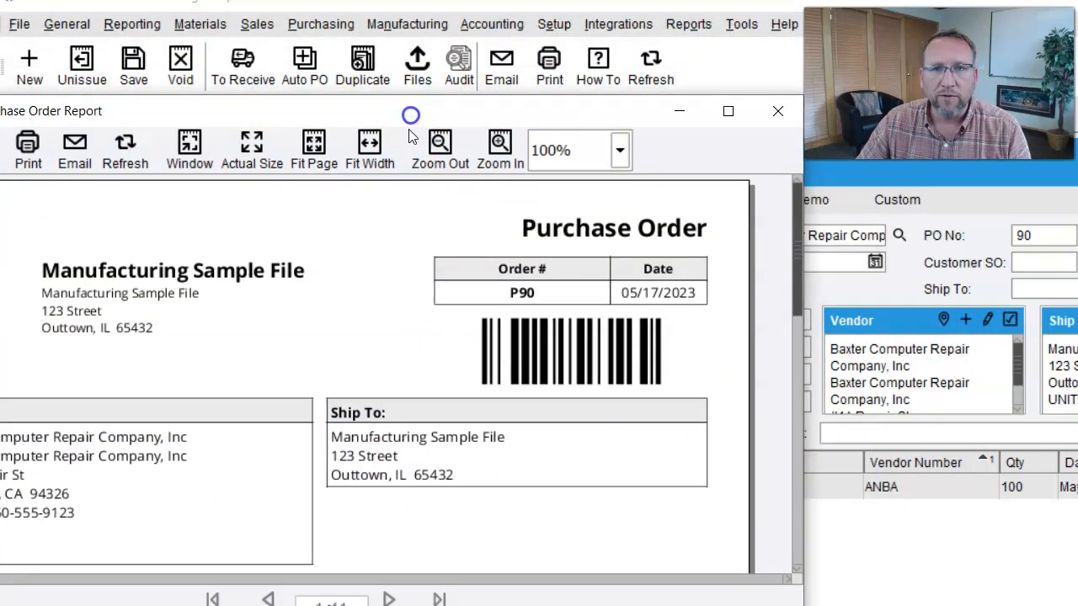
click(770, 113)
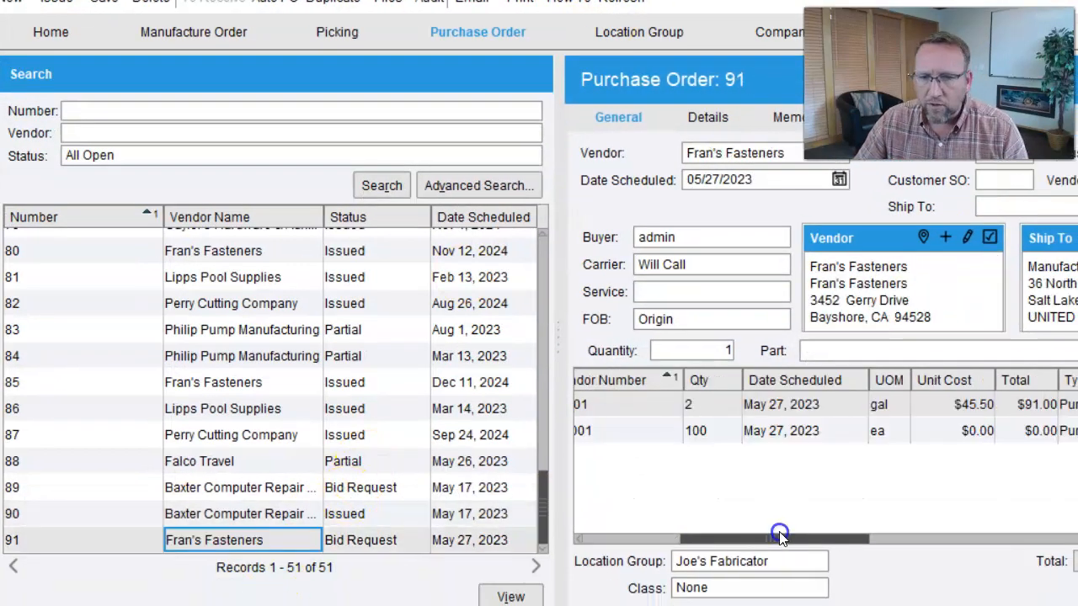
- Open purchase order 91 for Fran's Fasteners and set the HW001 unit cost to $0.085
mouse_move(780, 534)
mouse_down()
mouse_move(686, 534)
mouse_move(770, 534)
mouse_up()
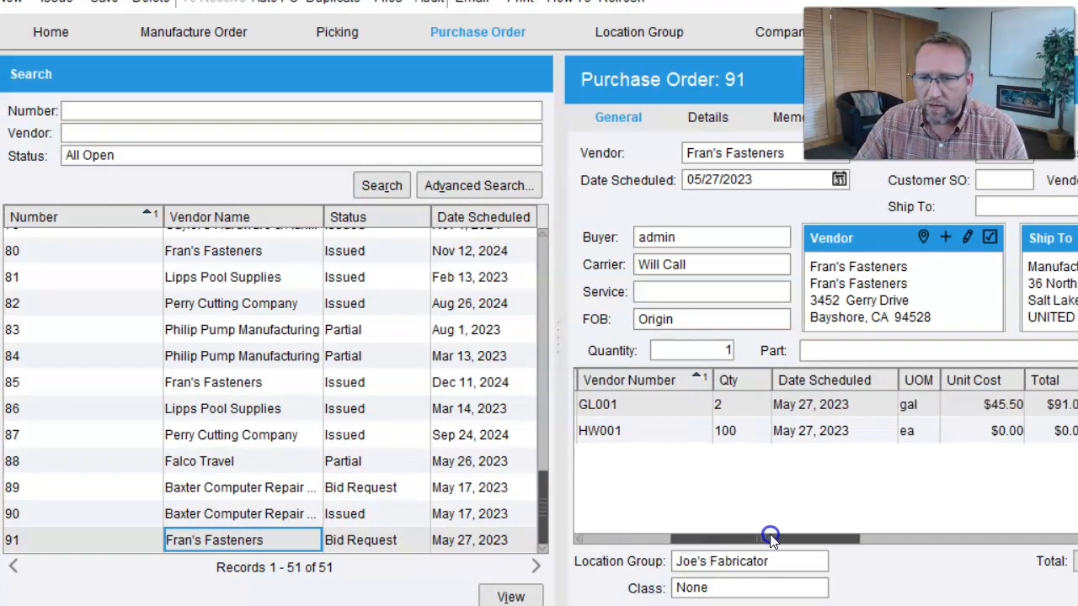
click(986, 430)
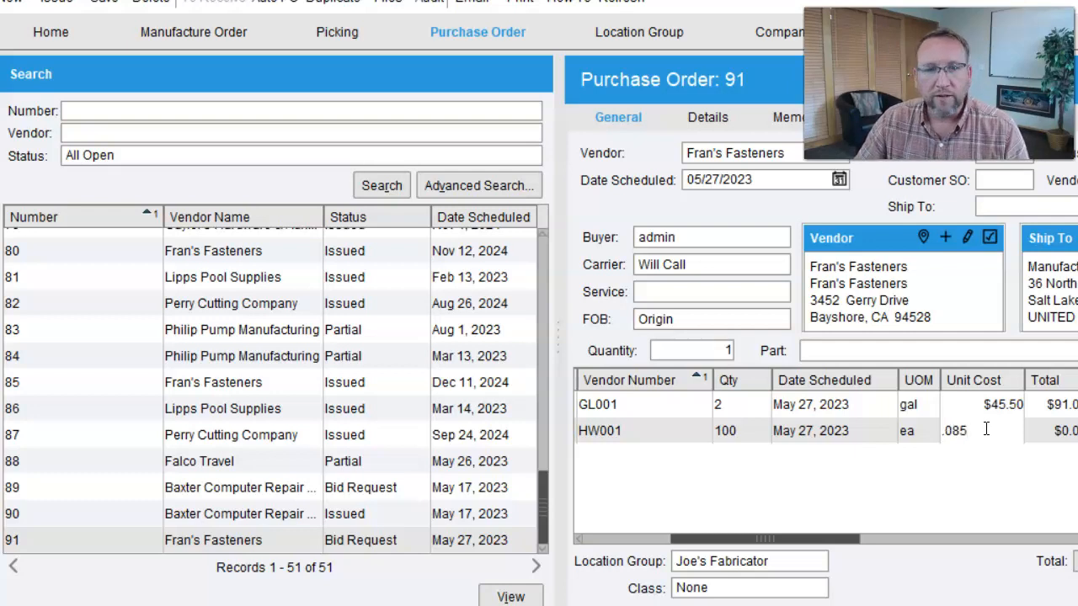
click(682, 427)
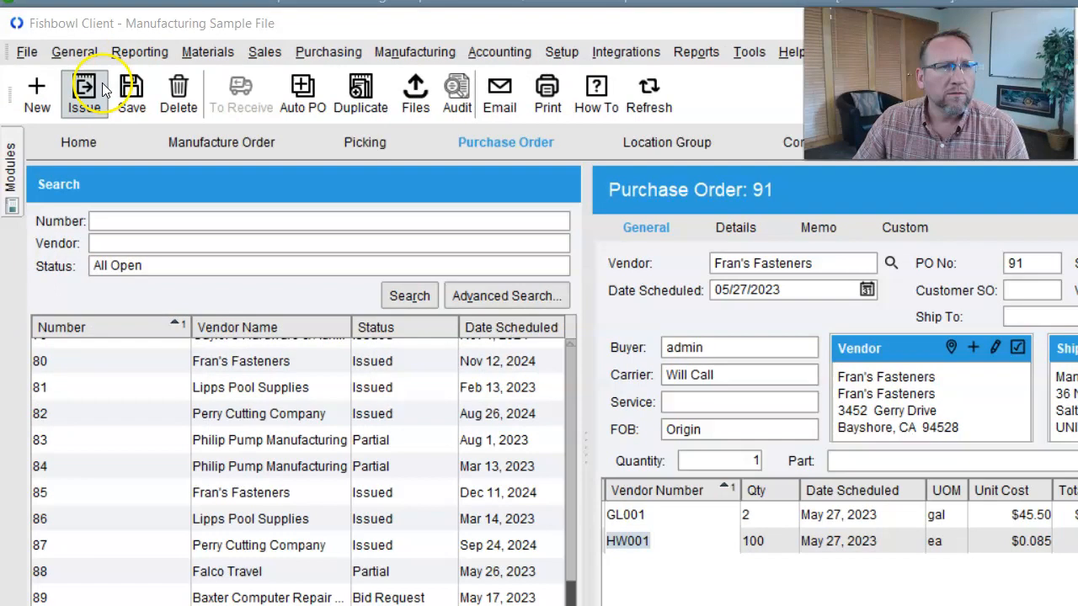
- Issue purchase order 91 and close its composed email without sending it
click(57, 2)
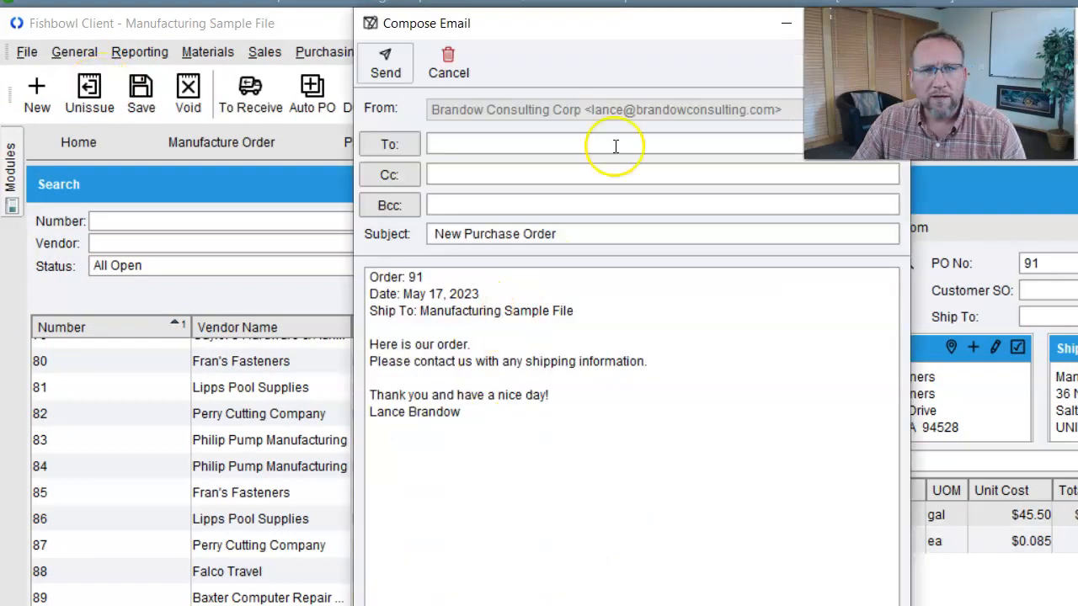
drag(611, 34, 481, 26)
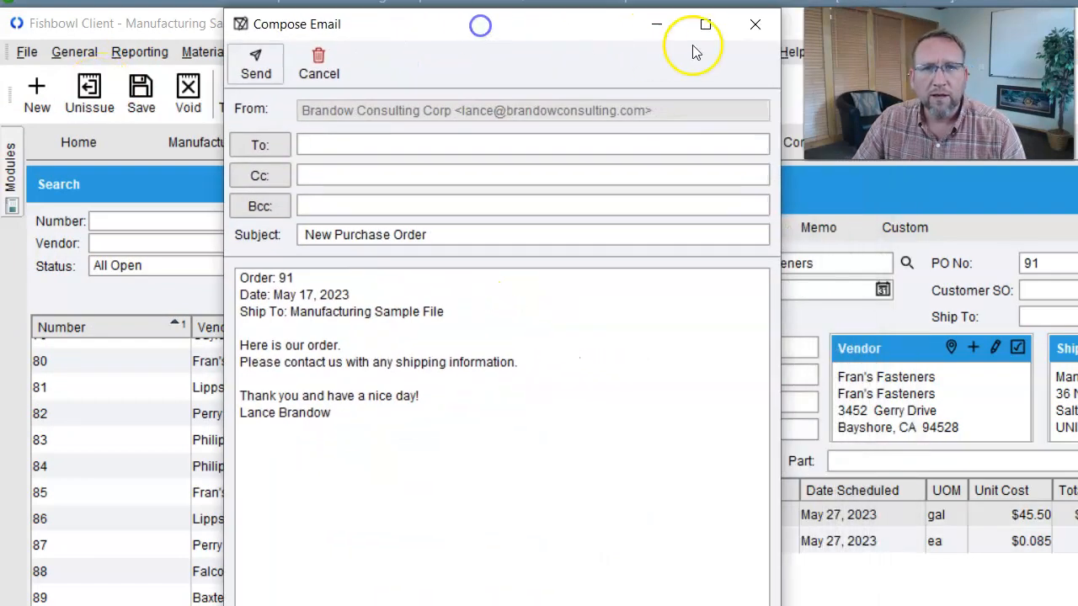
click(754, 30)
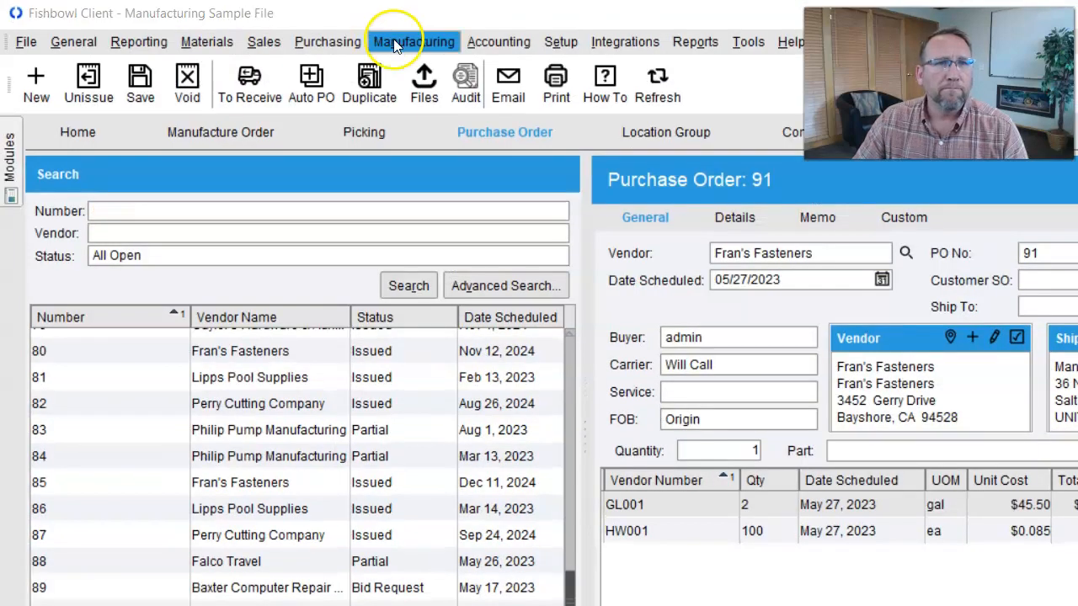
- Open purchase order 90 in the Receiving module and receive its 100 ANBA anchor bases
click(328, 41)
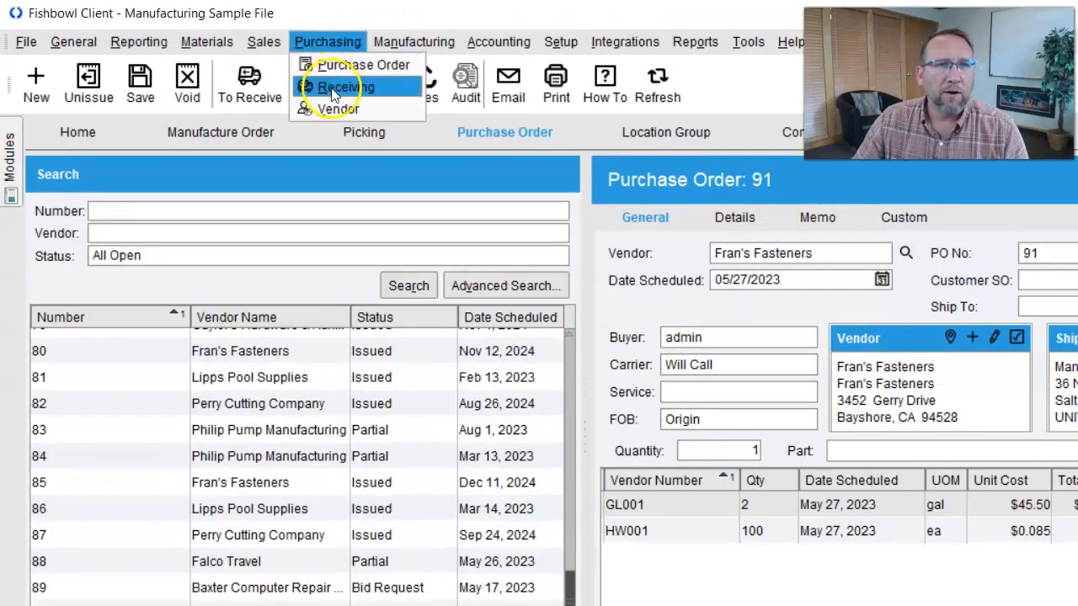
click(335, 88)
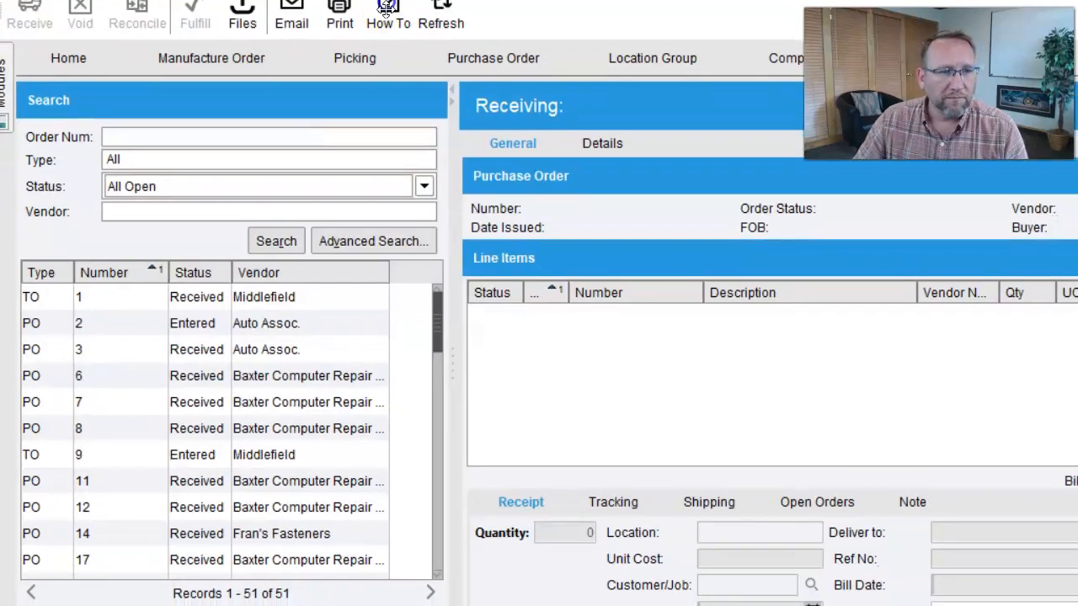
drag(437, 304, 437, 553)
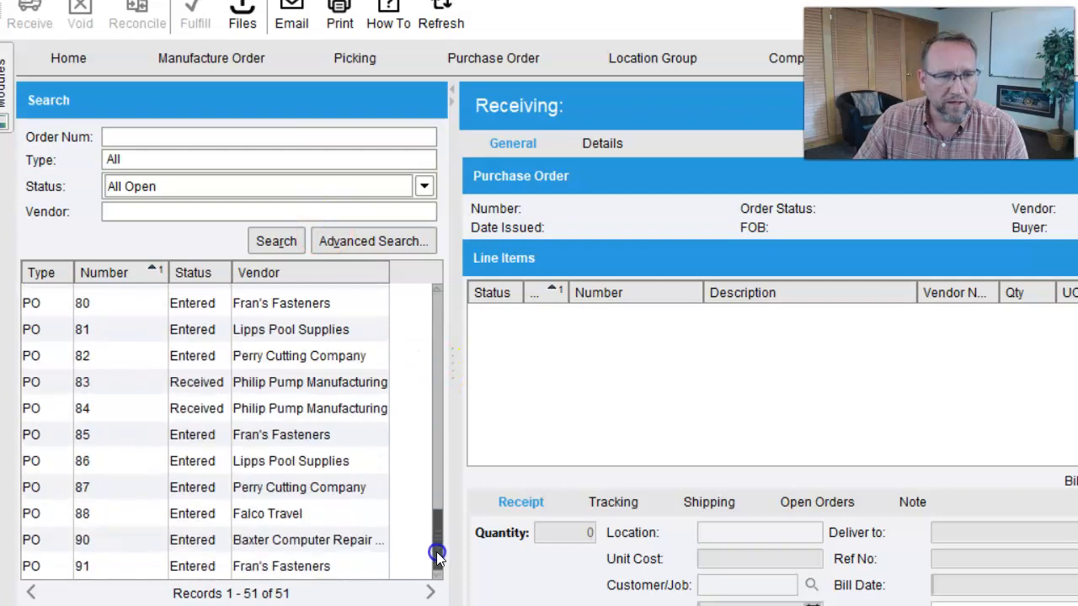
click(194, 548)
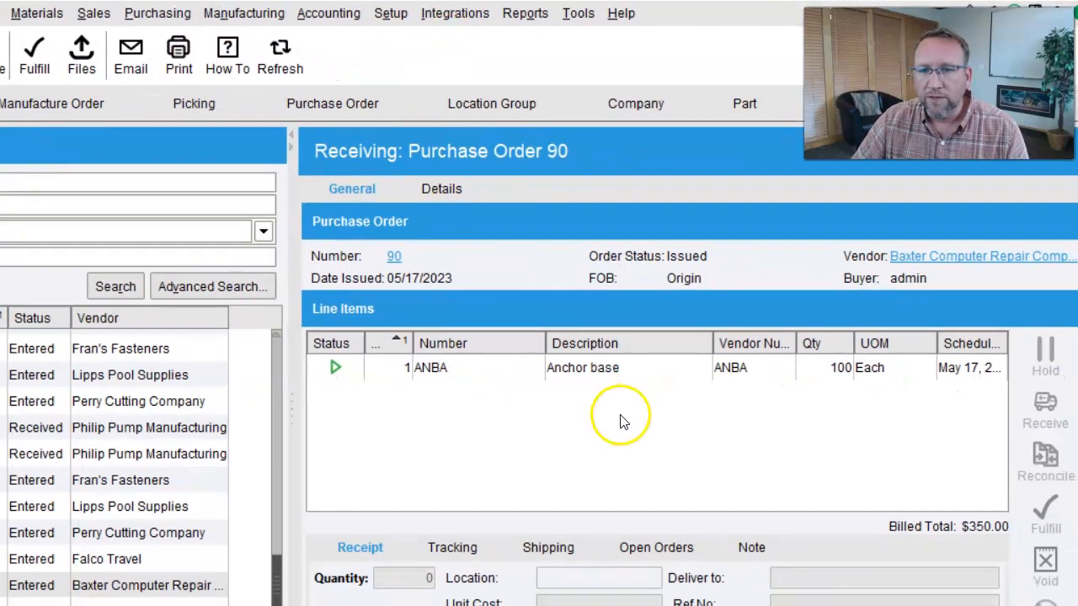
click(699, 374)
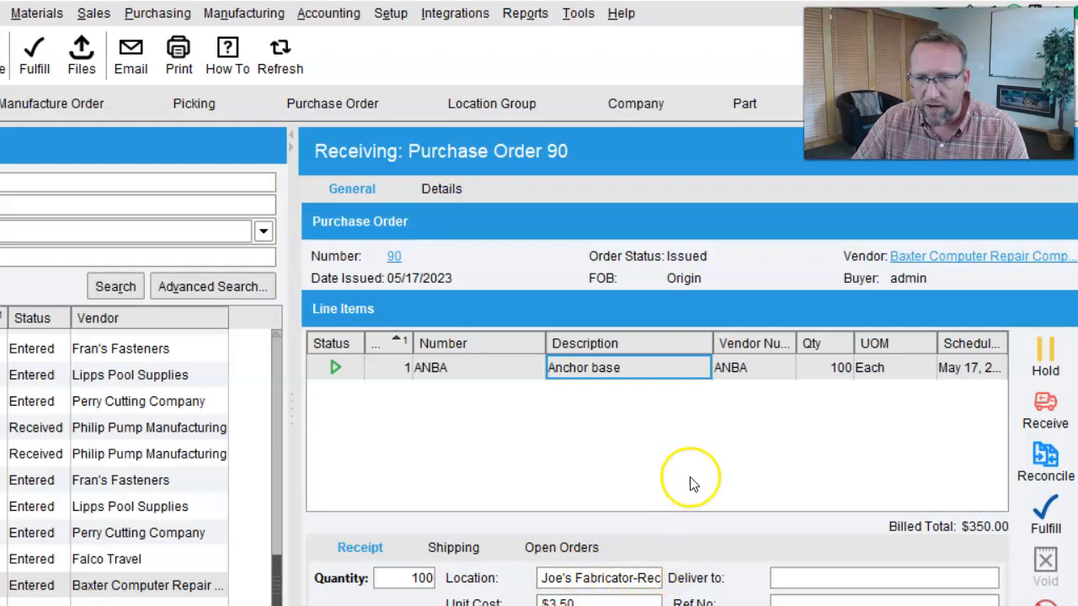
click(1046, 409)
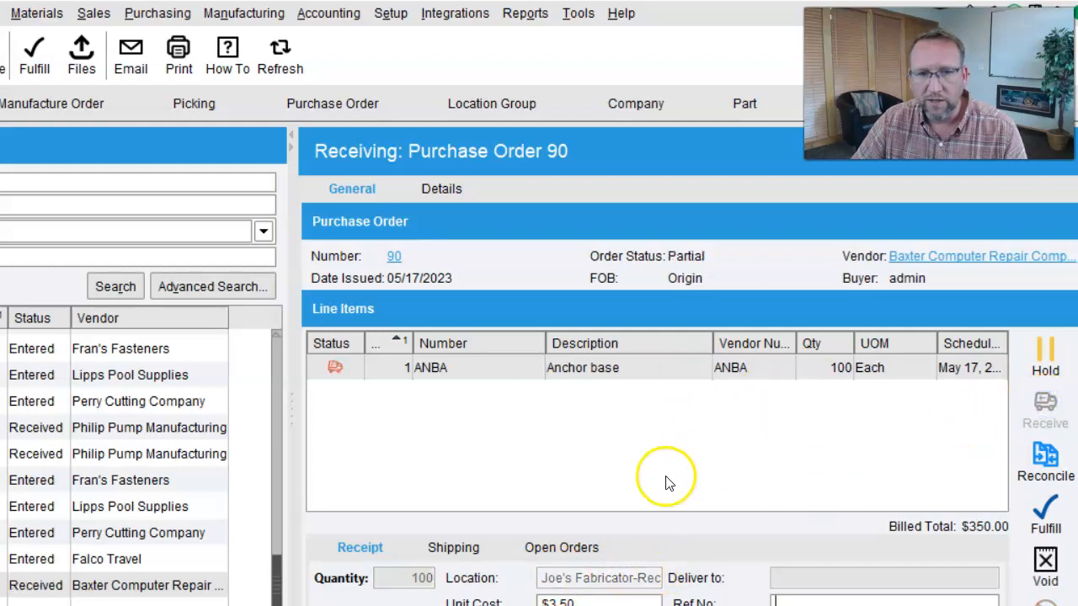
- Start reconciling purchase order 90 with reference number 241234 and a bill date of May 16, 2023
click(238, 15)
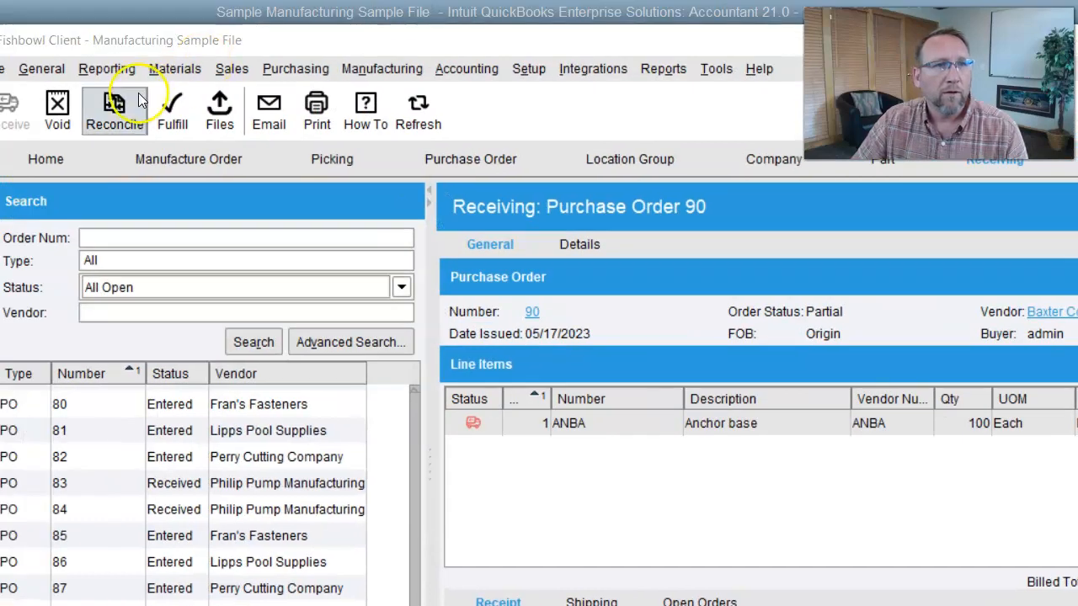
click(0, 50)
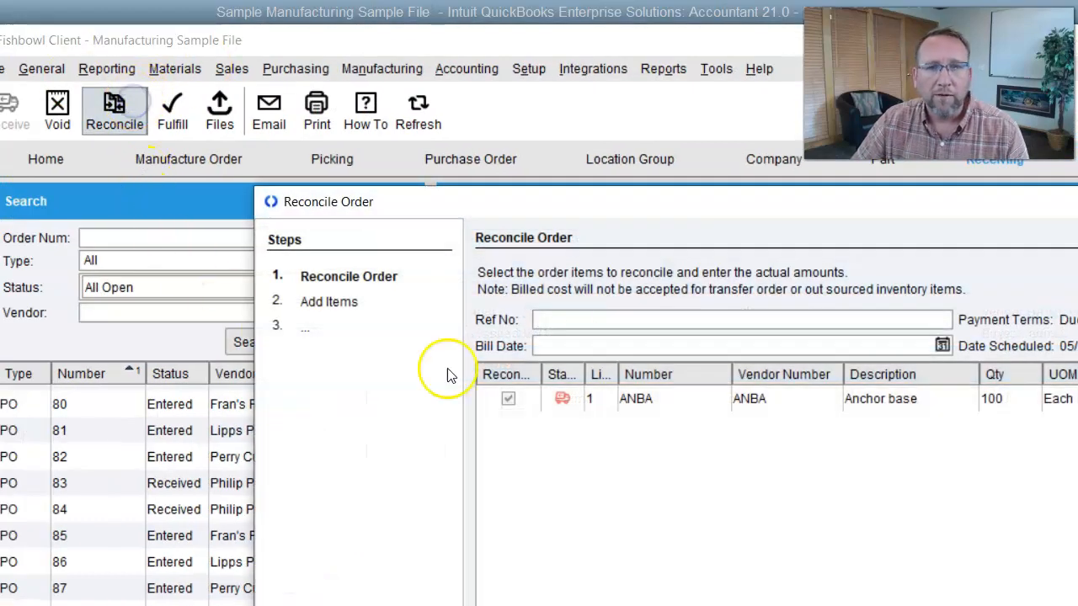
drag(660, 210, 424, 114)
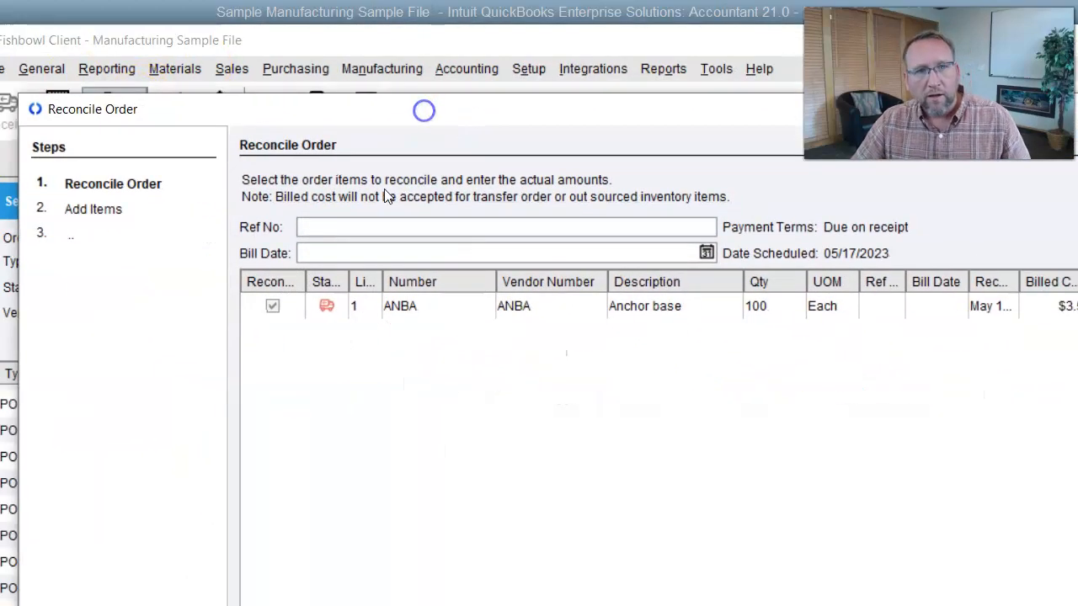
click(706, 252)
click(557, 439)
- Add a $50.00 Shipping freight charge, apply it to ANBA as landed cost by Cost, and finish the reconciliation
click(1077, 605)
click(1077, 215)
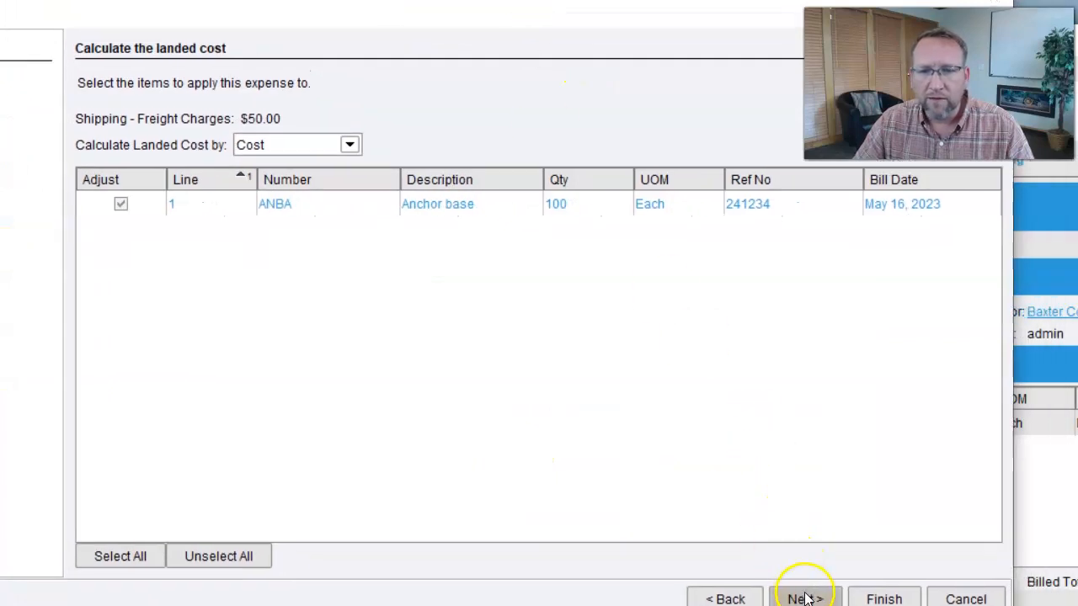
click(806, 599)
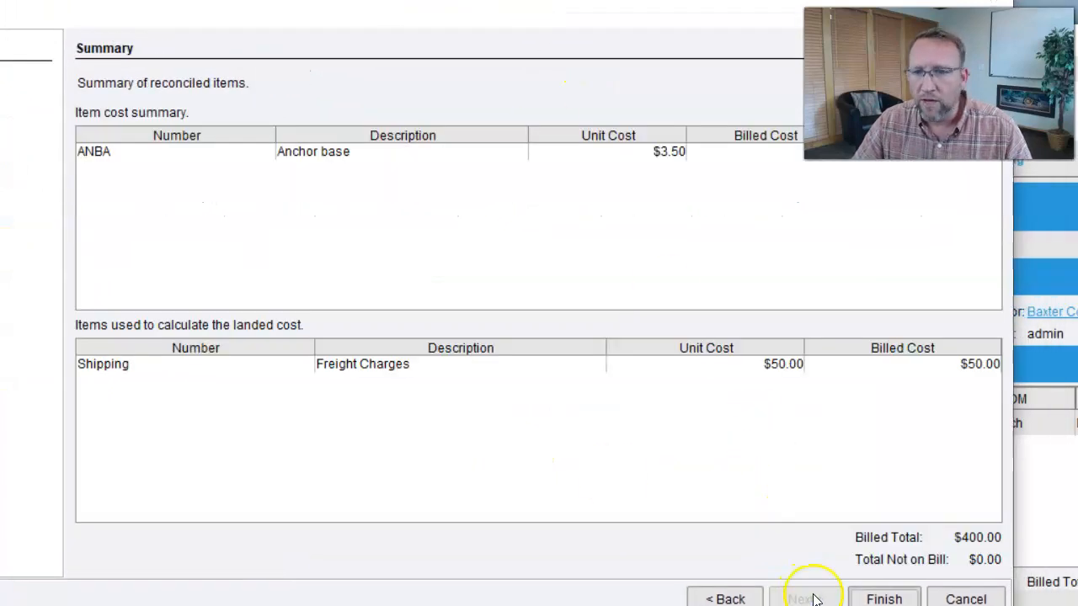
click(885, 599)
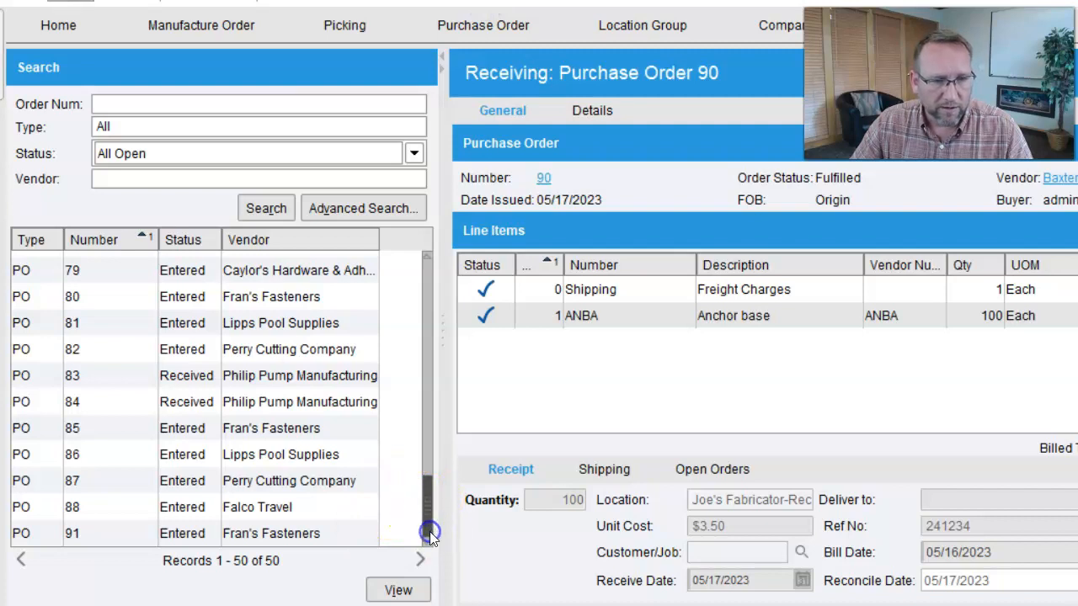
- Open purchase order 91 from Fran's Fasteners in Receiving and fulfill its GL001 and HW001 lines
click(272, 533)
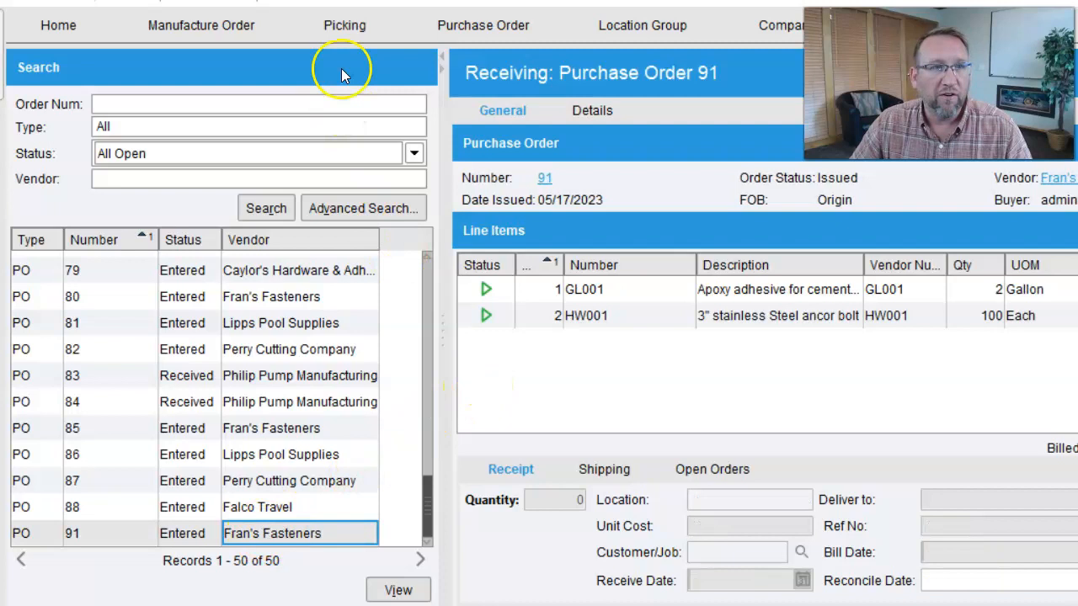
click(185, 1)
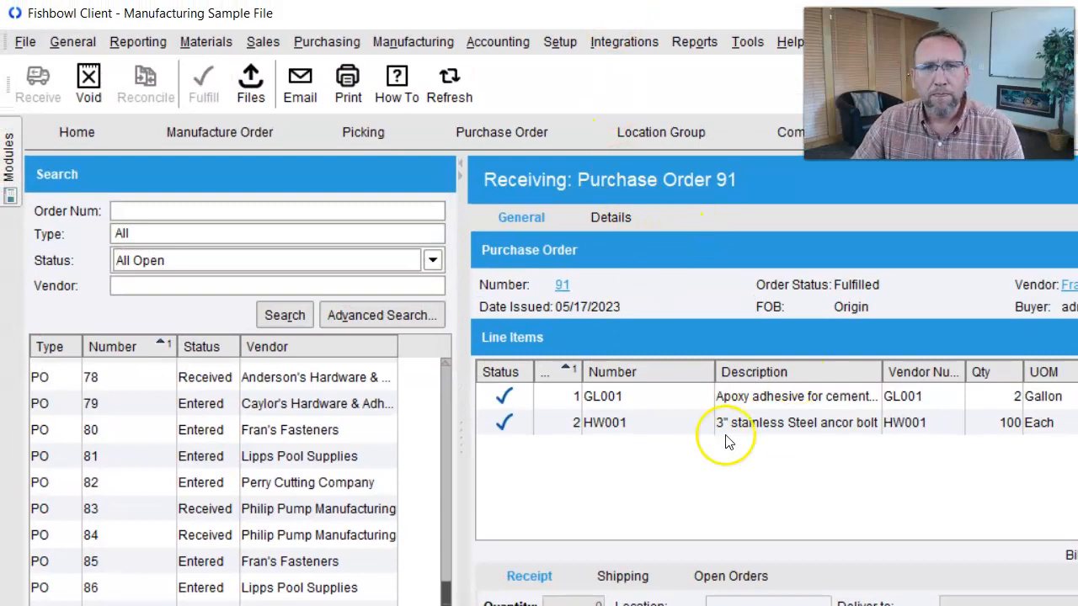
click(392, 46)
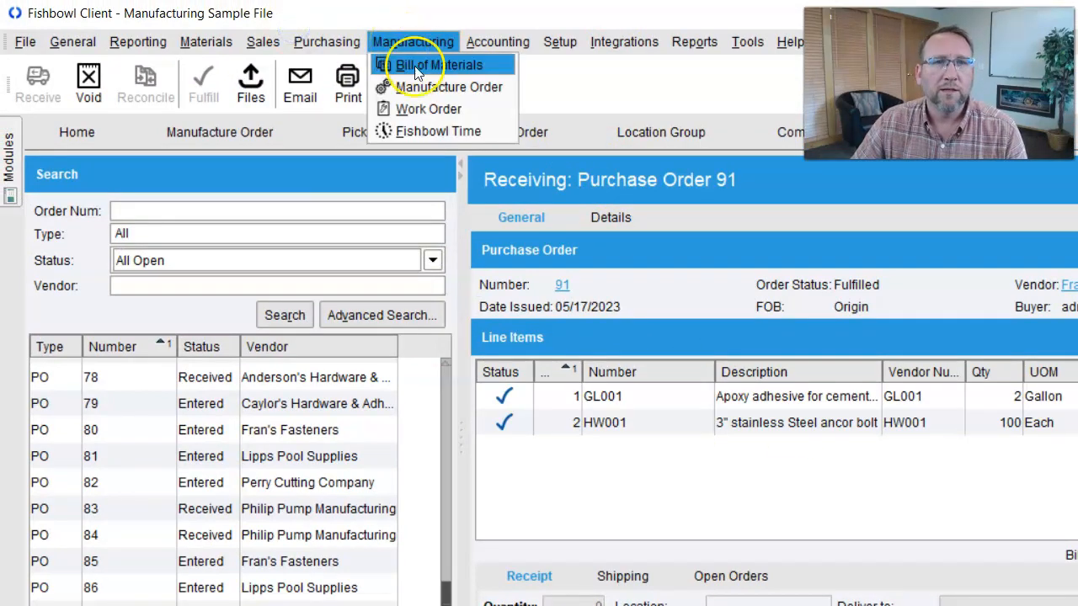
click(421, 85)
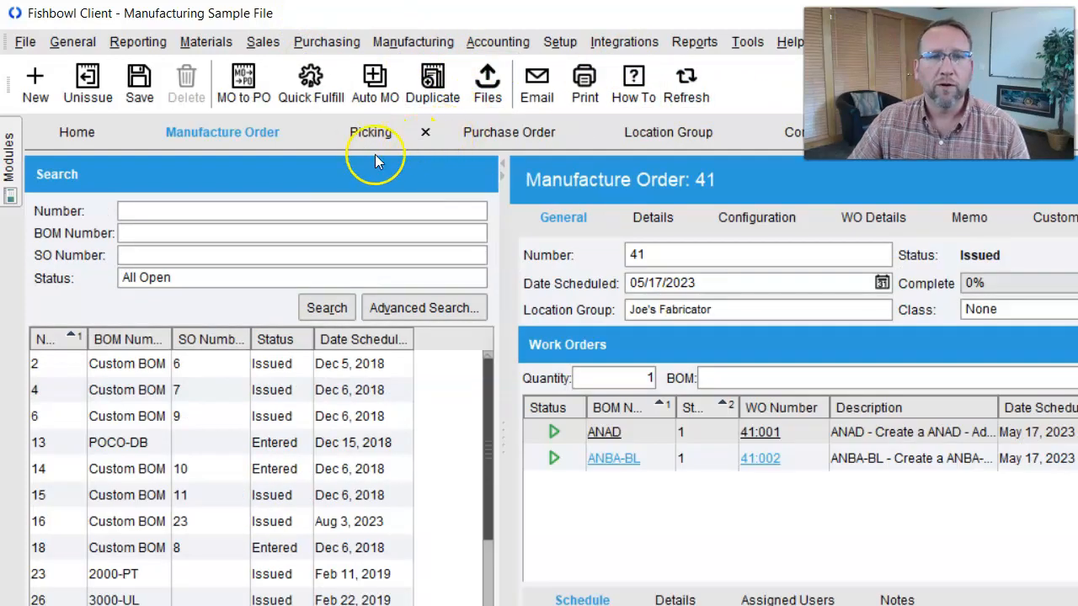
click(909, 432)
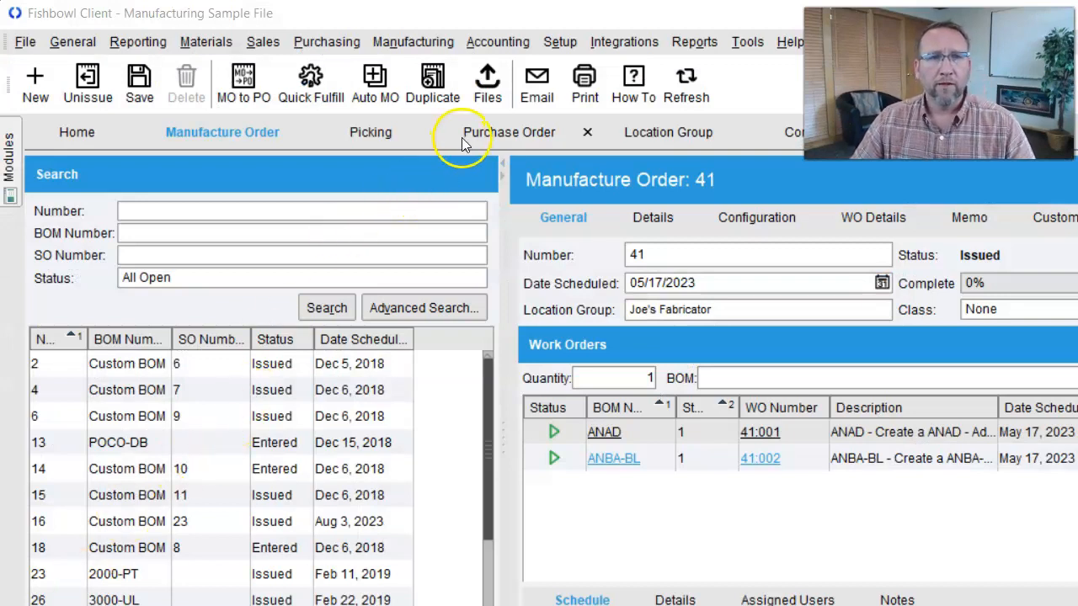
click(327, 41)
click(325, 84)
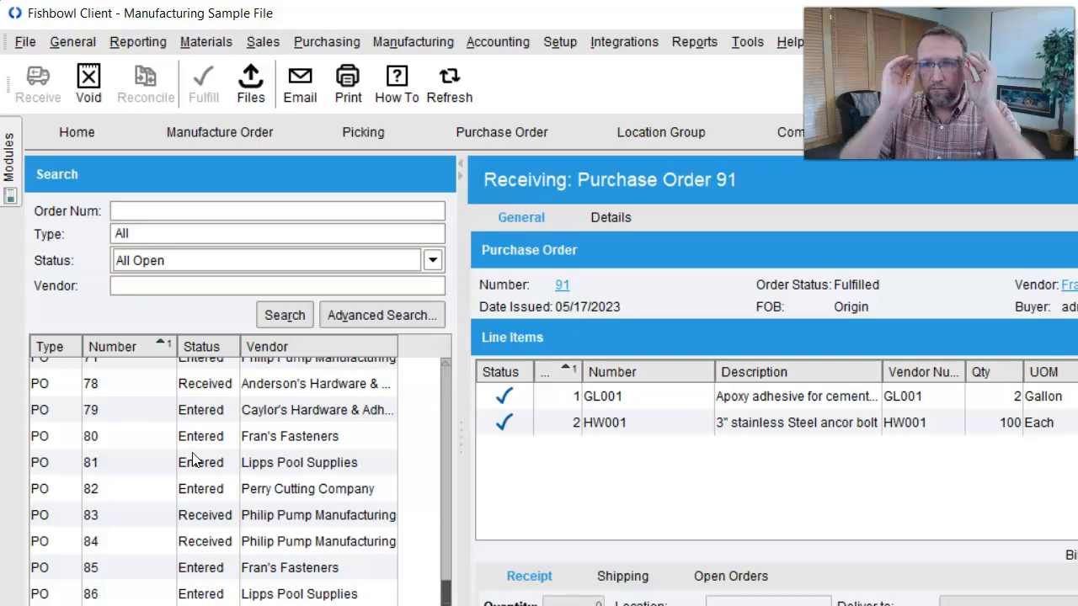
click(223, 141)
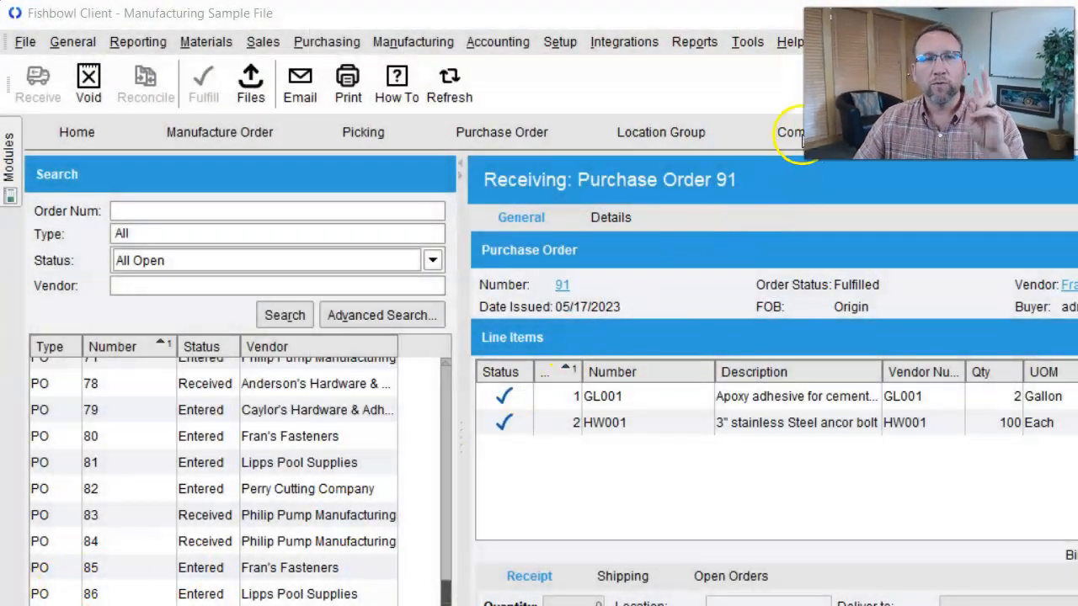
- Start finishing work order 41:001 for ANAD on manufacture order 41 and advance through picking to raw material consumption
click(243, 132)
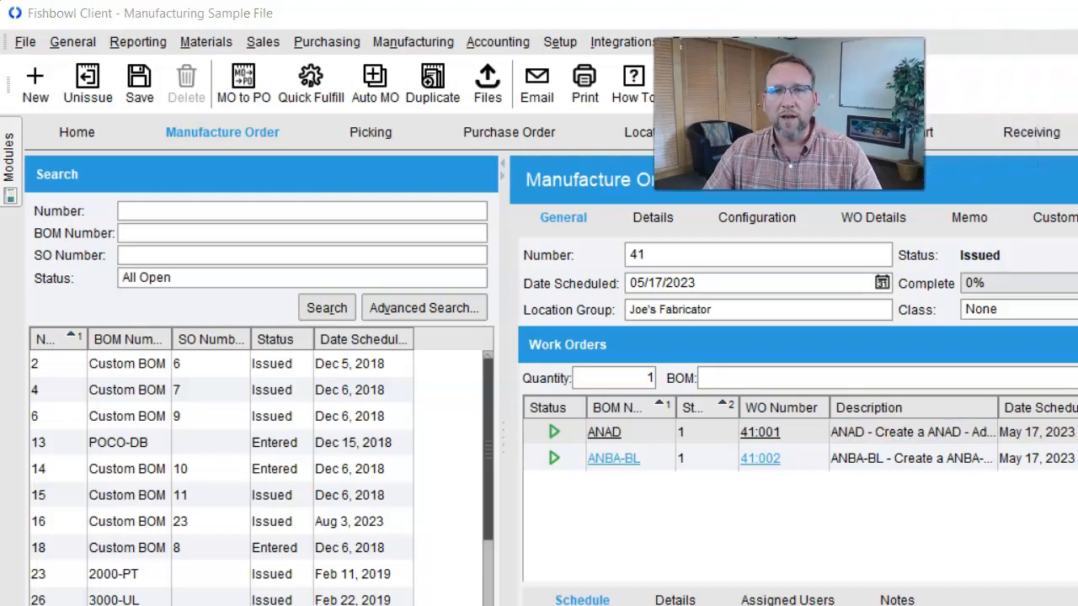
click(895, 433)
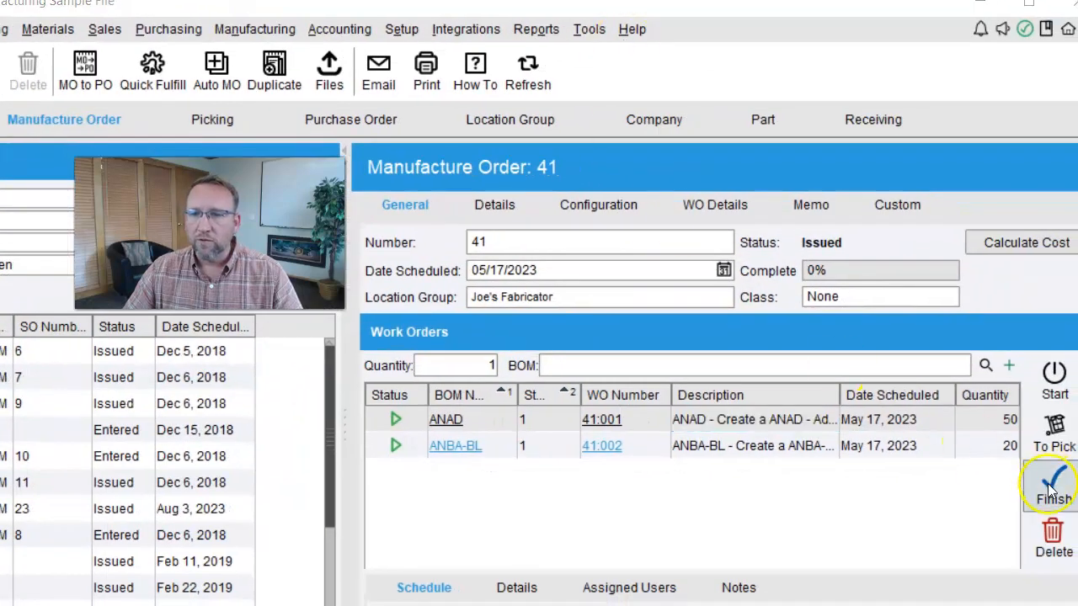
click(1053, 484)
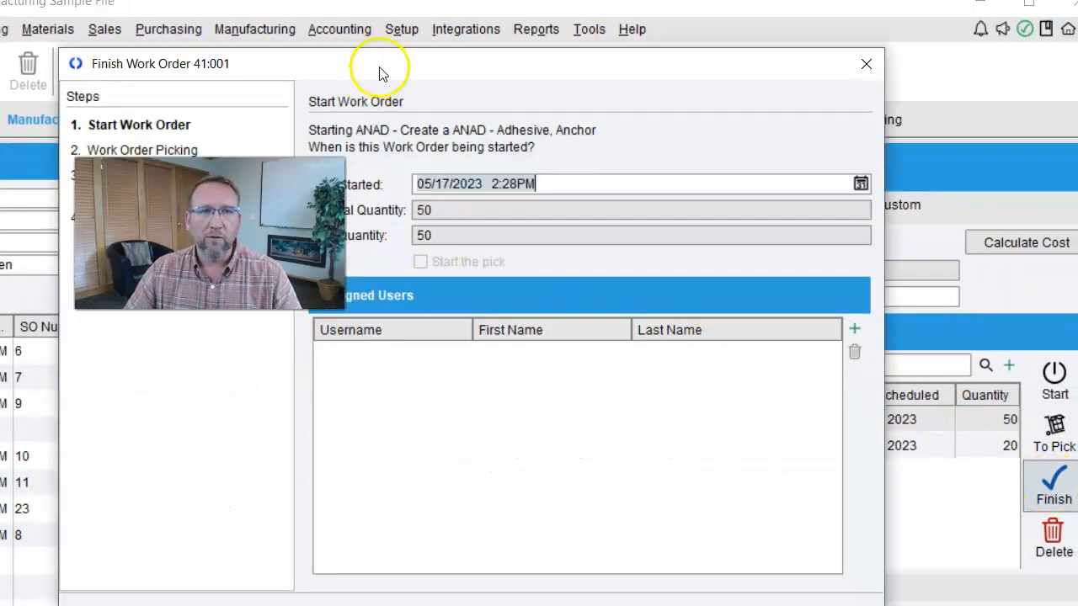
drag(397, 62, 399, 41)
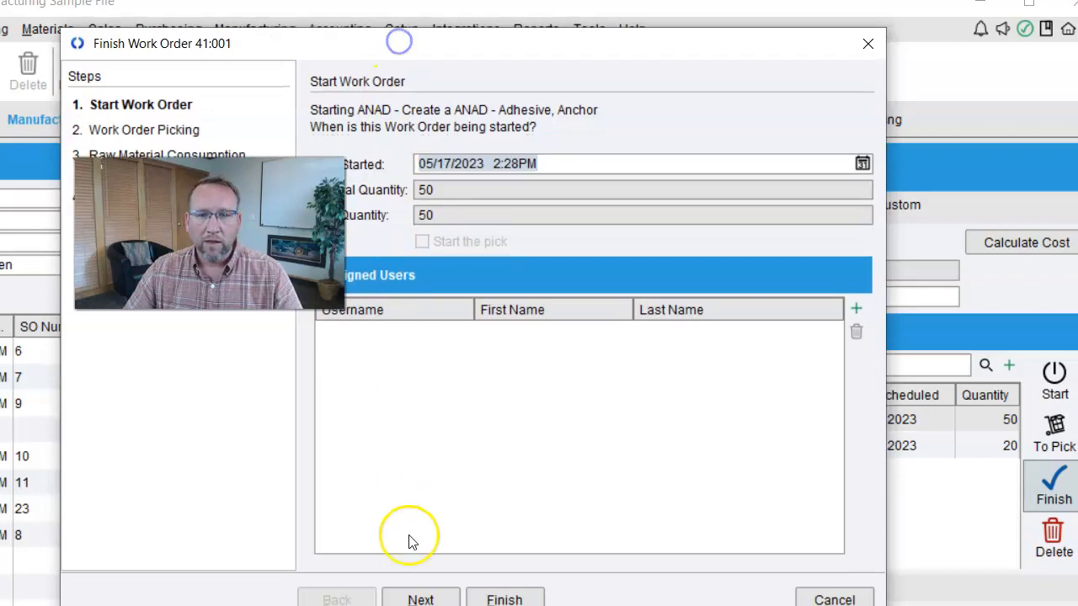
click(422, 600)
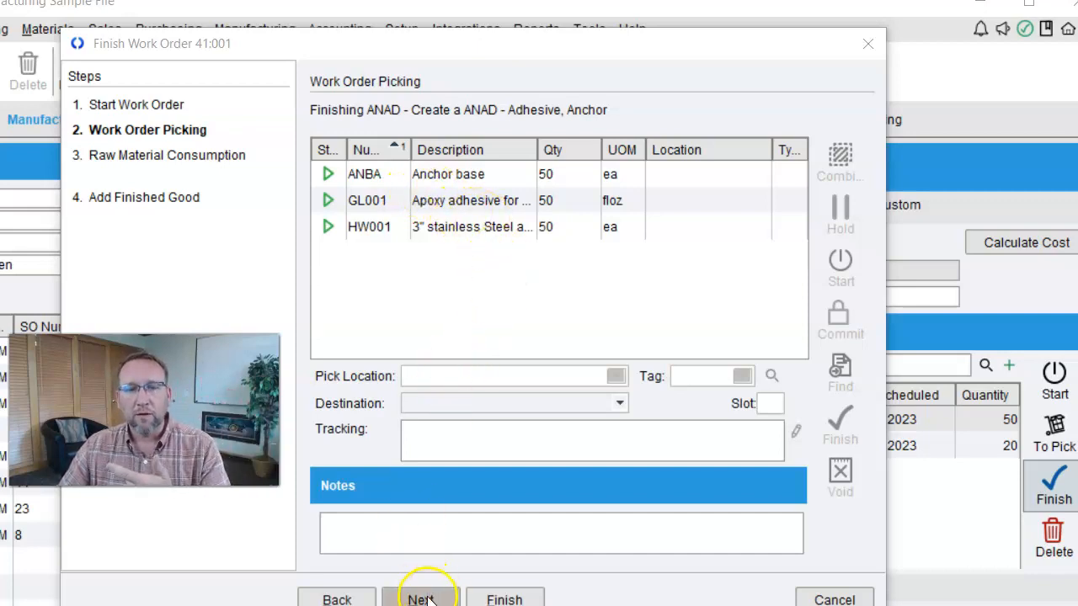
click(423, 599)
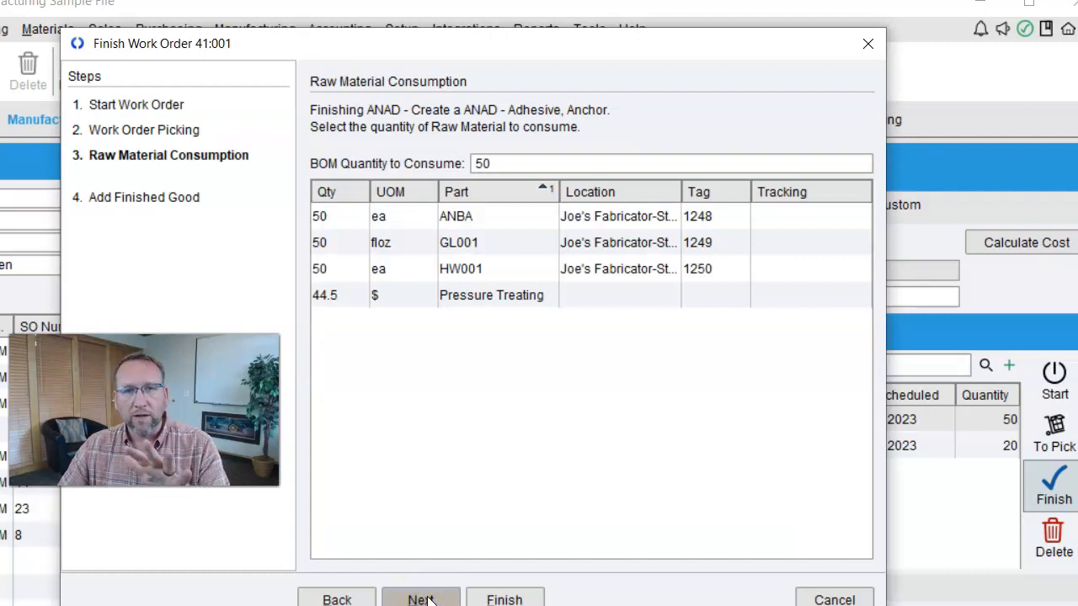
- Try to set the Pressure Treating quantity to 45.2 in the raw materials consumed by work order 41:001
double_click(347, 295)
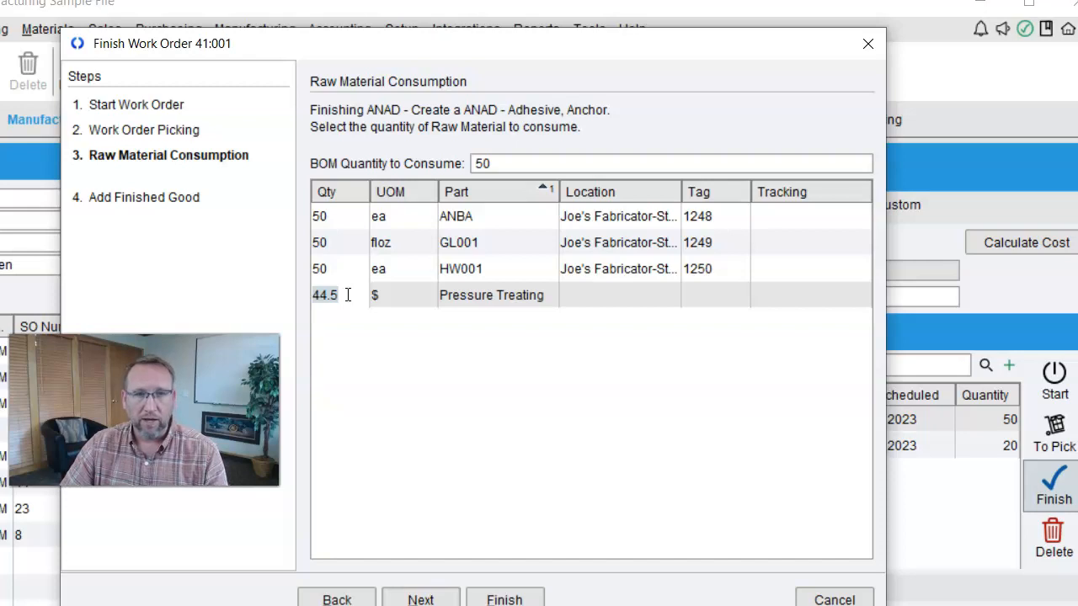
click(347, 295)
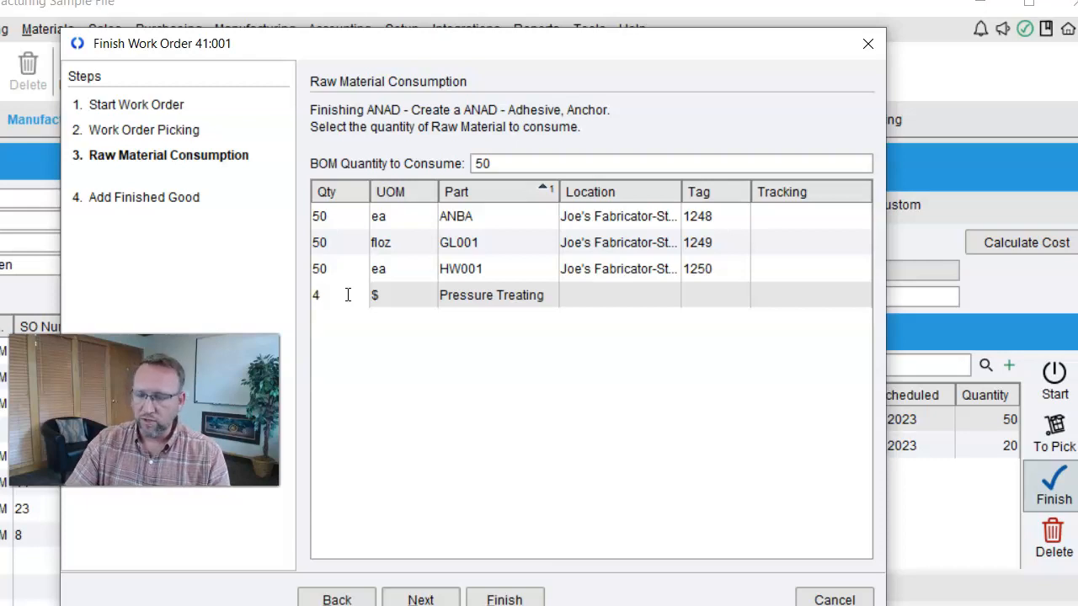
click(352, 469)
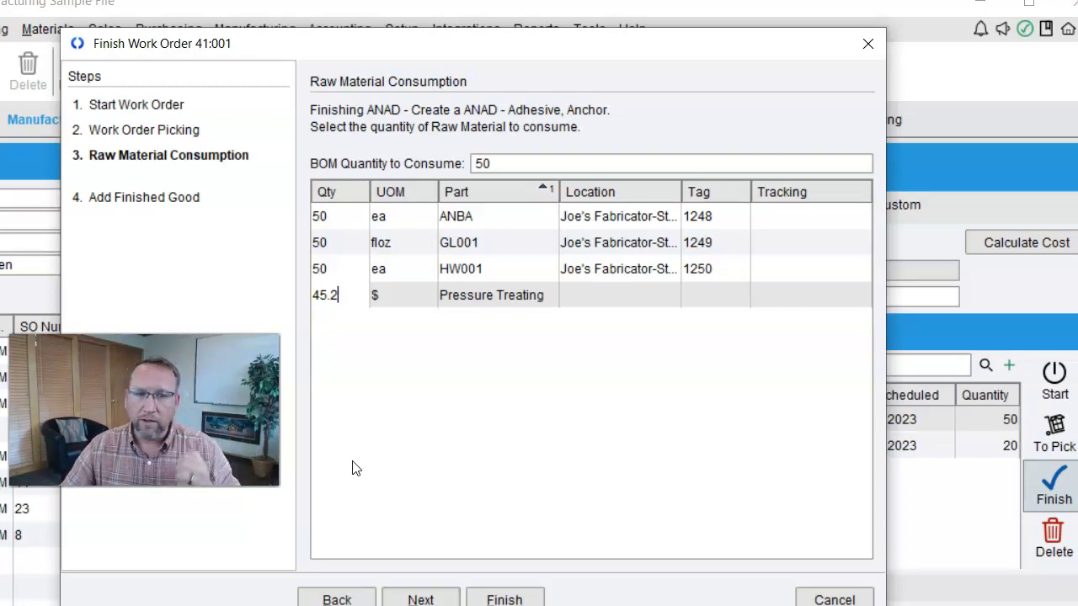
- Go back to the Start Work Order stage and finish work order 41:001
click(338, 598)
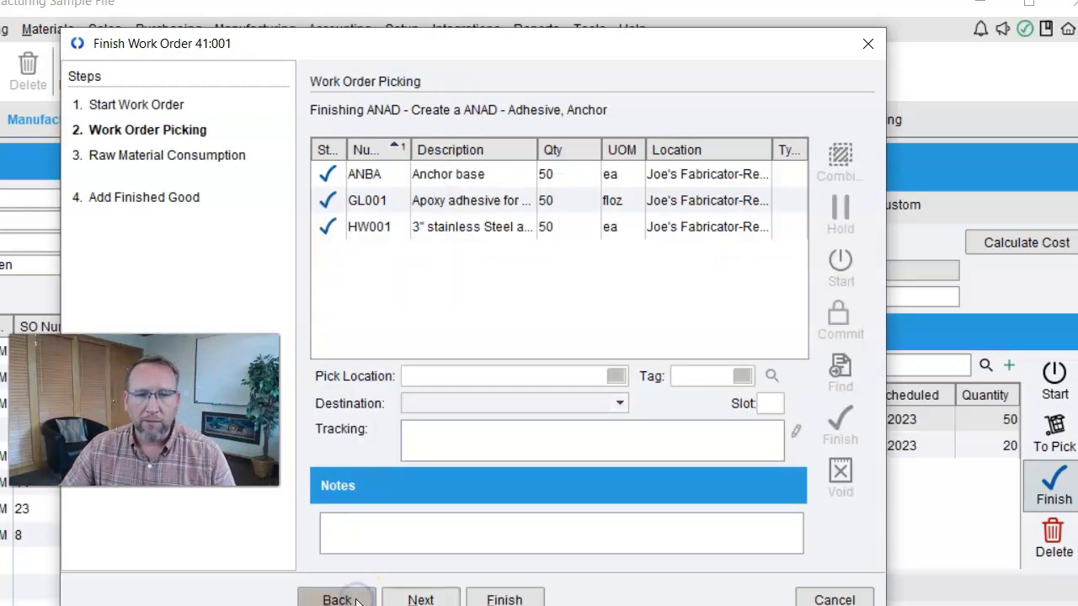
click(351, 600)
click(507, 598)
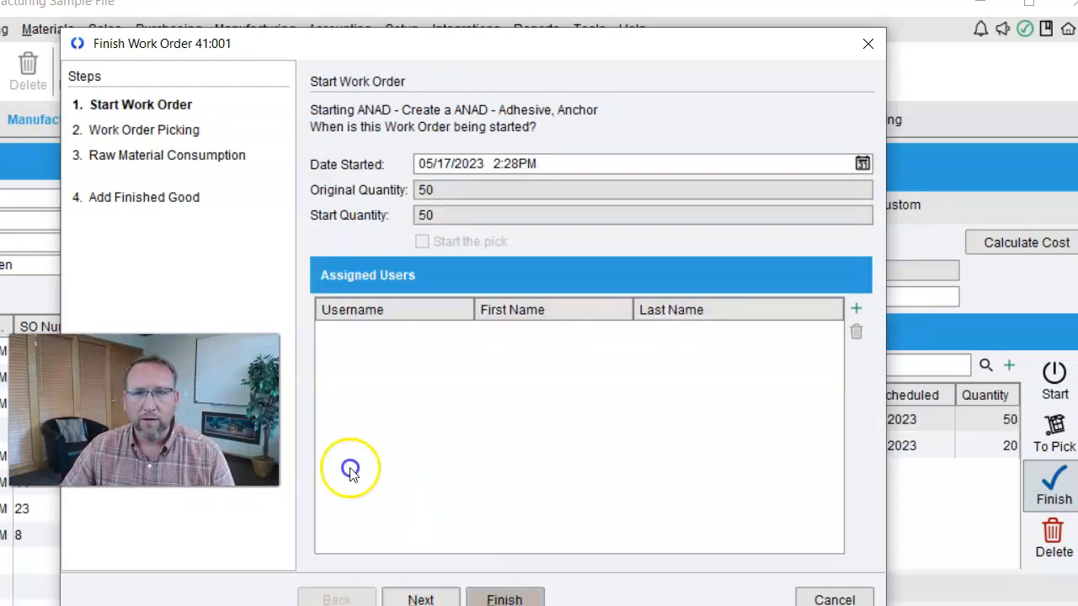
click(555, 438)
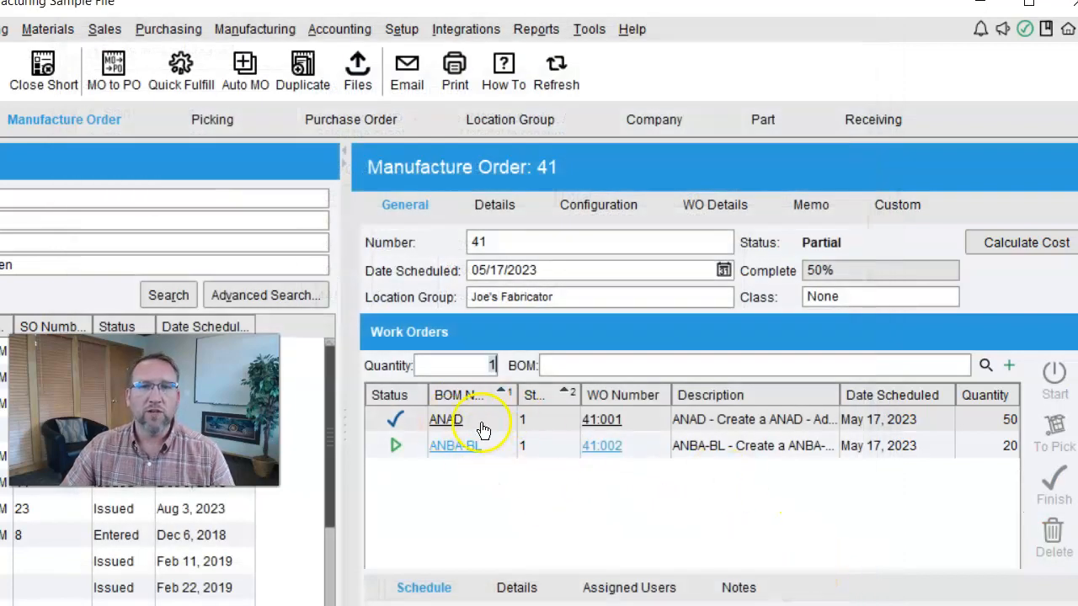
- Examine the work order details of manufacture order 41, including the Pressure Treating and HW001 lines
click(708, 205)
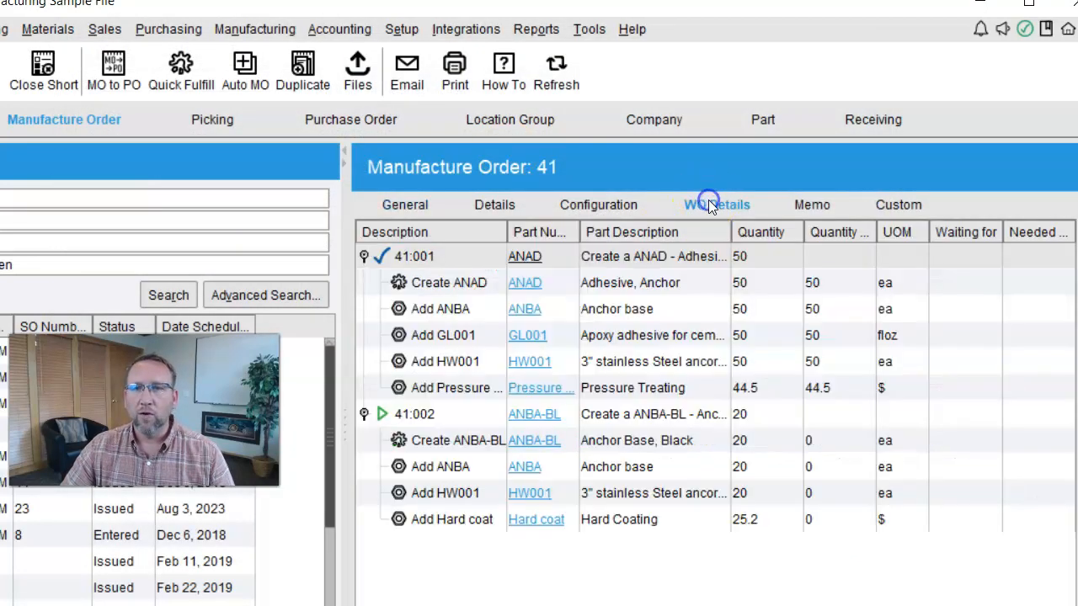
click(640, 389)
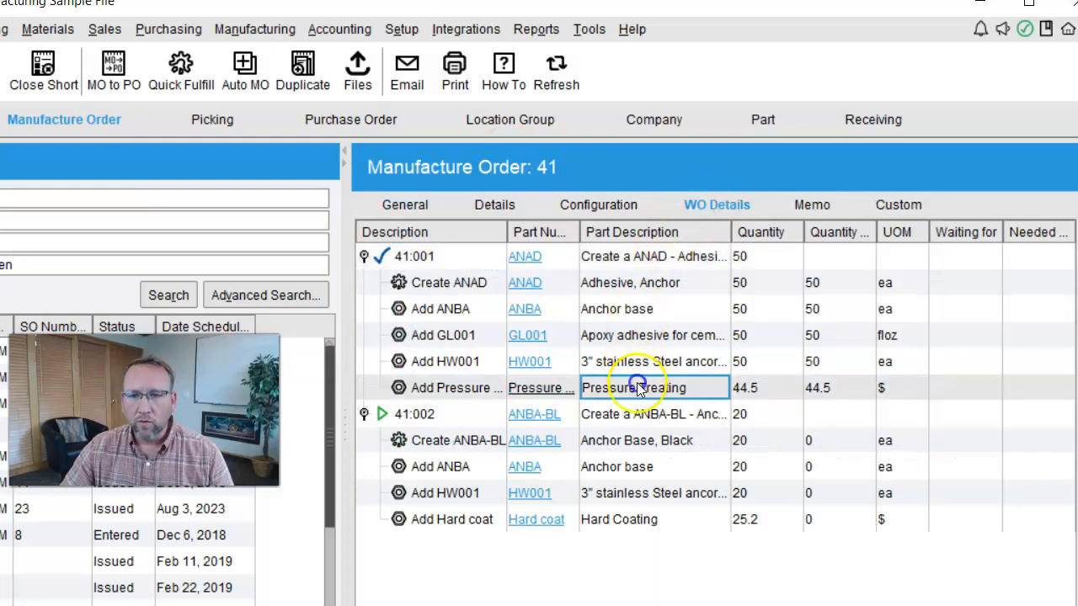
click(636, 493)
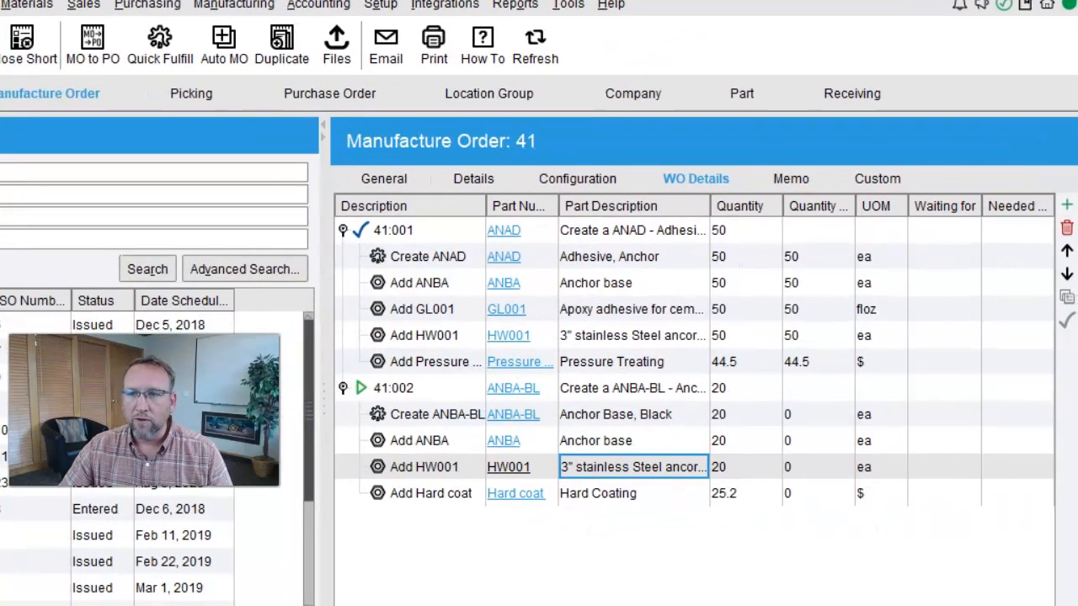
click(572, 146)
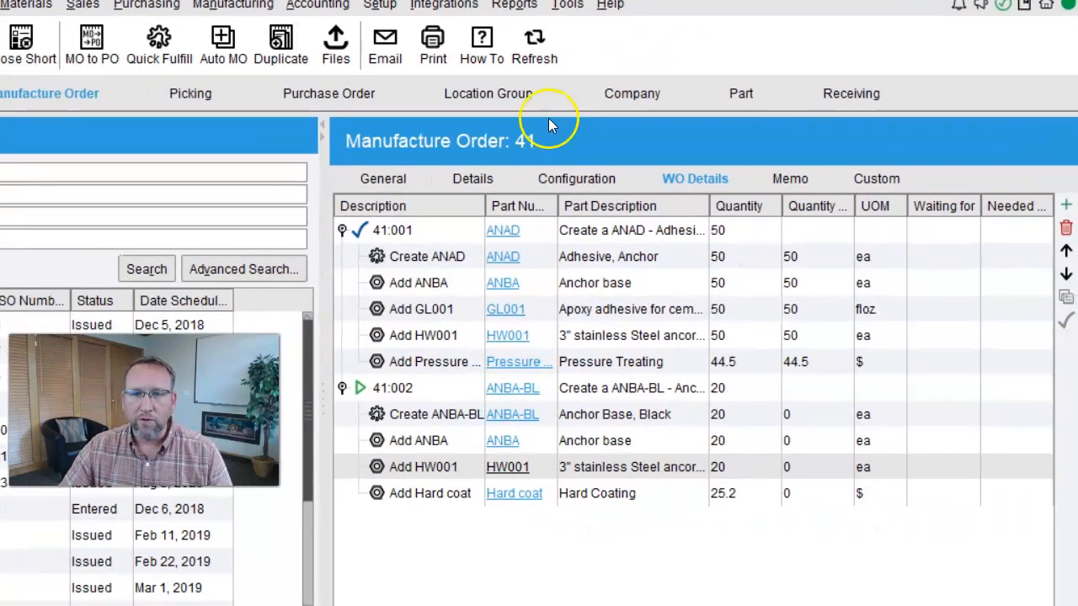
click(1065, 205)
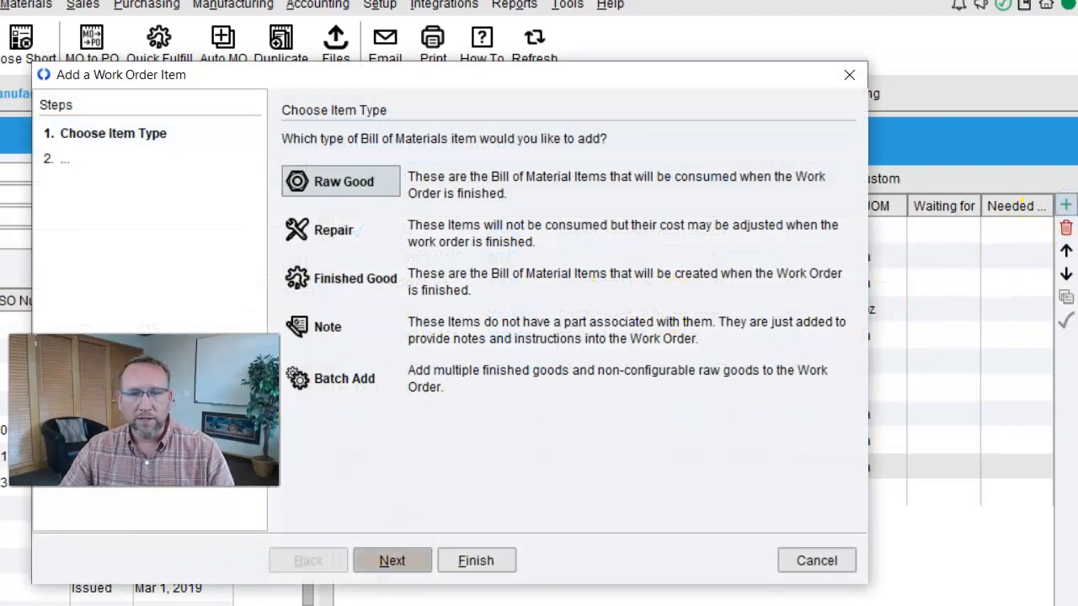
key(Return)
text(ship)
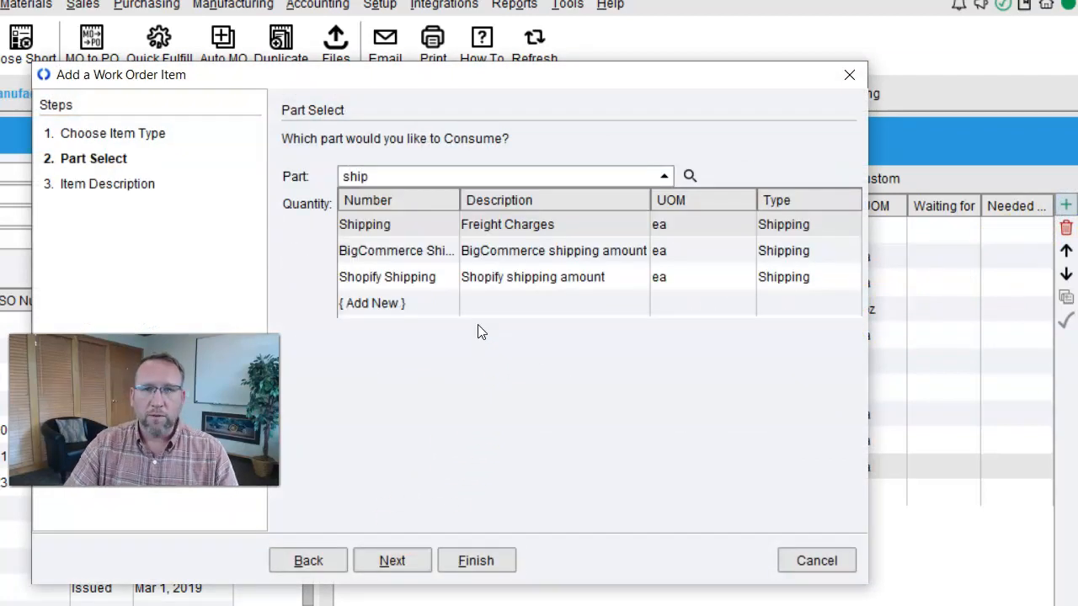
click(534, 224)
click(362, 204)
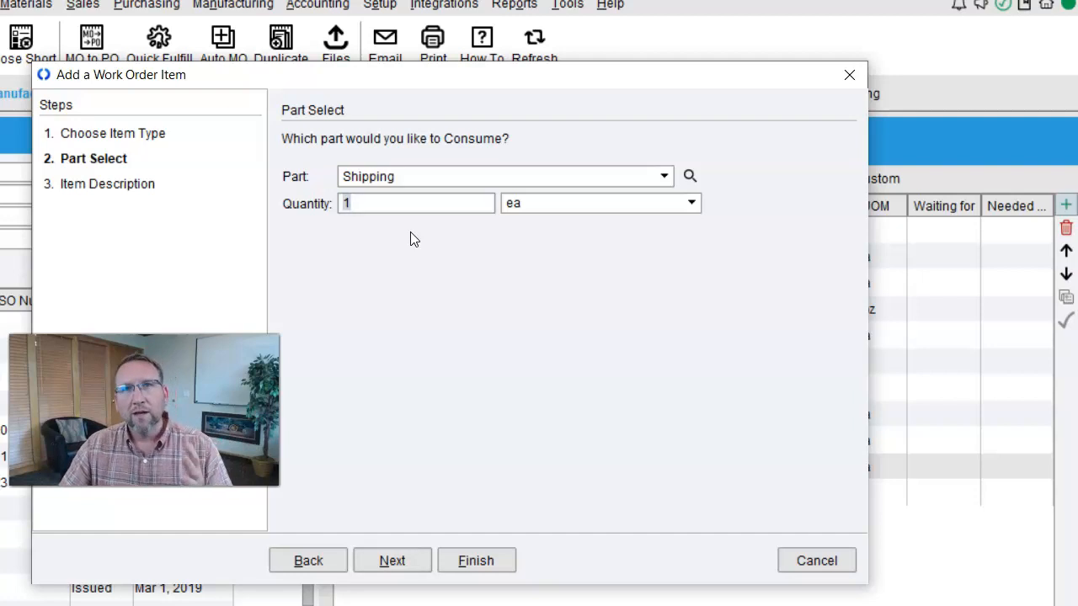
click(664, 179)
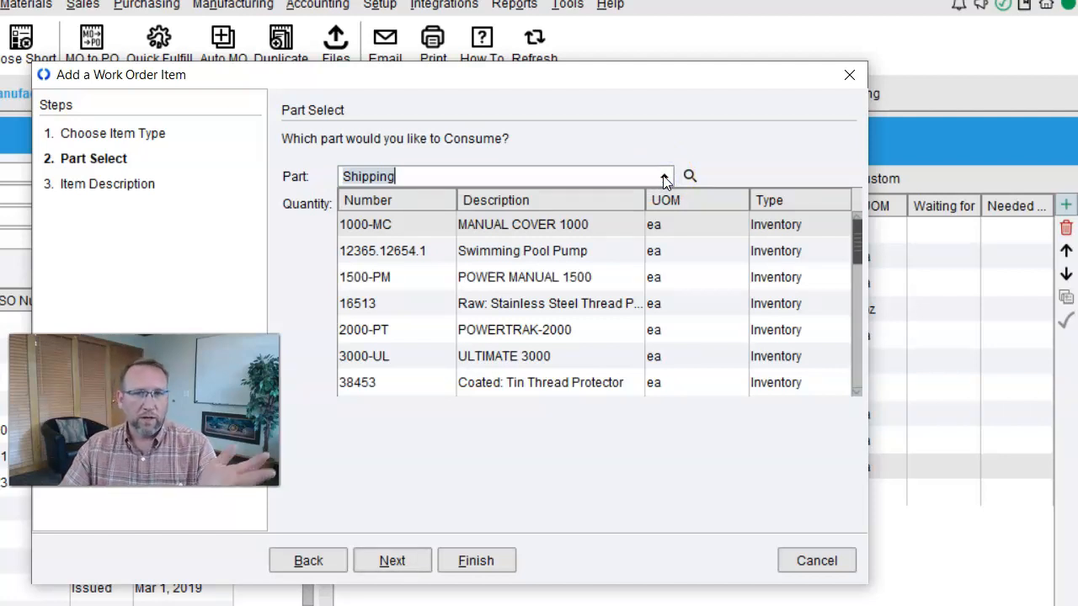
click(706, 161)
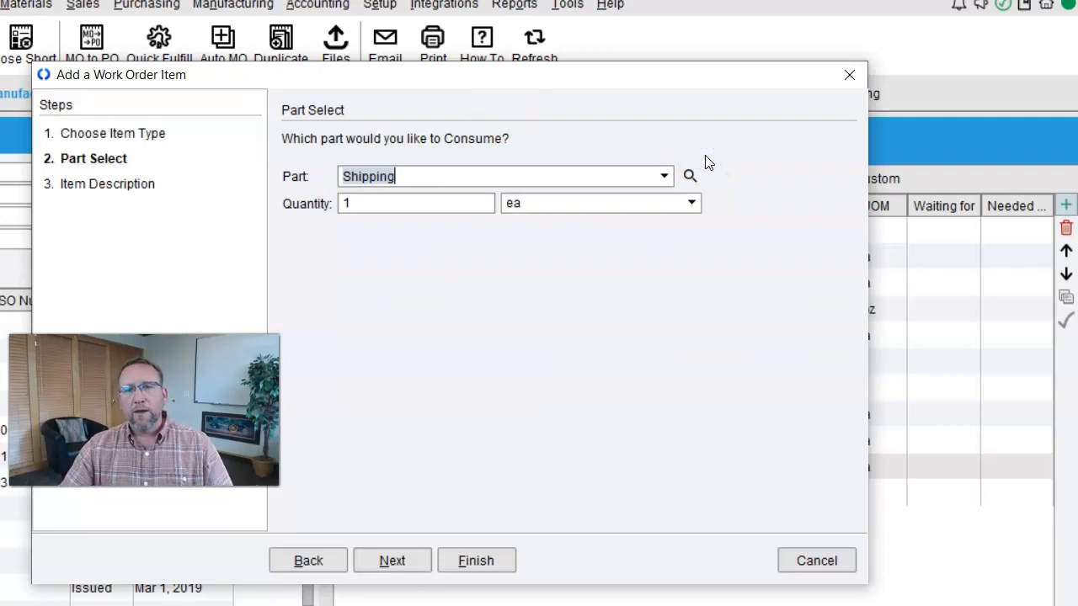
click(412, 561)
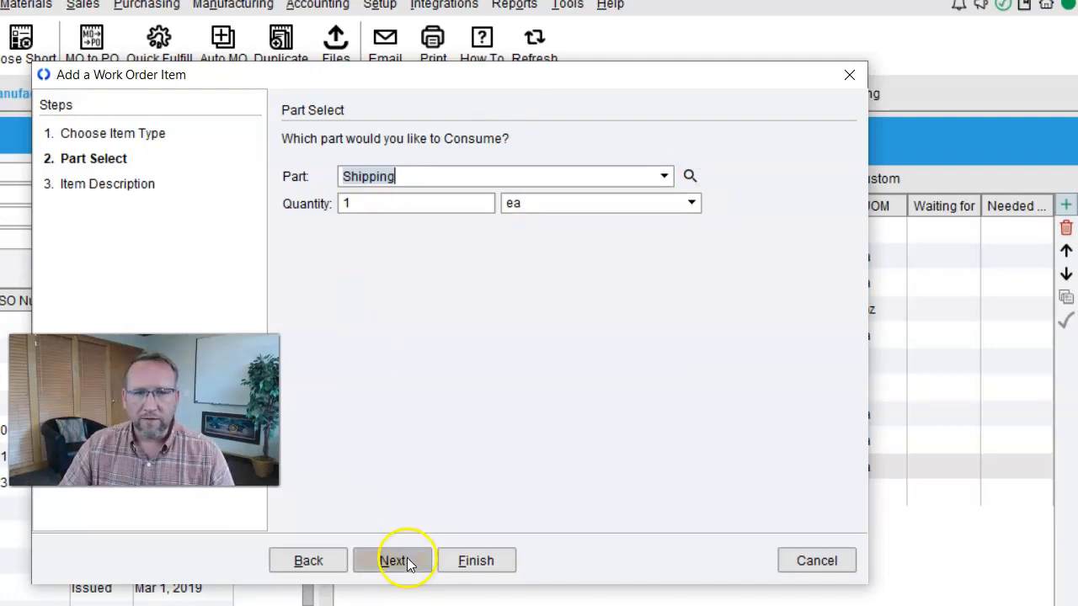
click(317, 560)
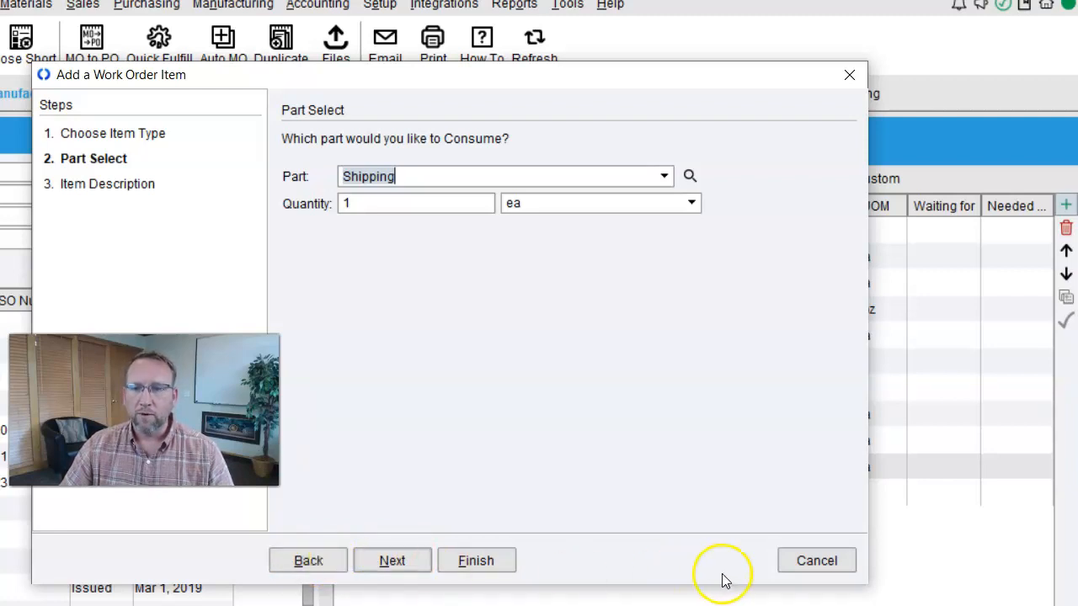
click(800, 562)
- Start finishing work order 41:002 for ANBA-BL and advance through picking and raw material consumption to the finished good stage
click(381, 177)
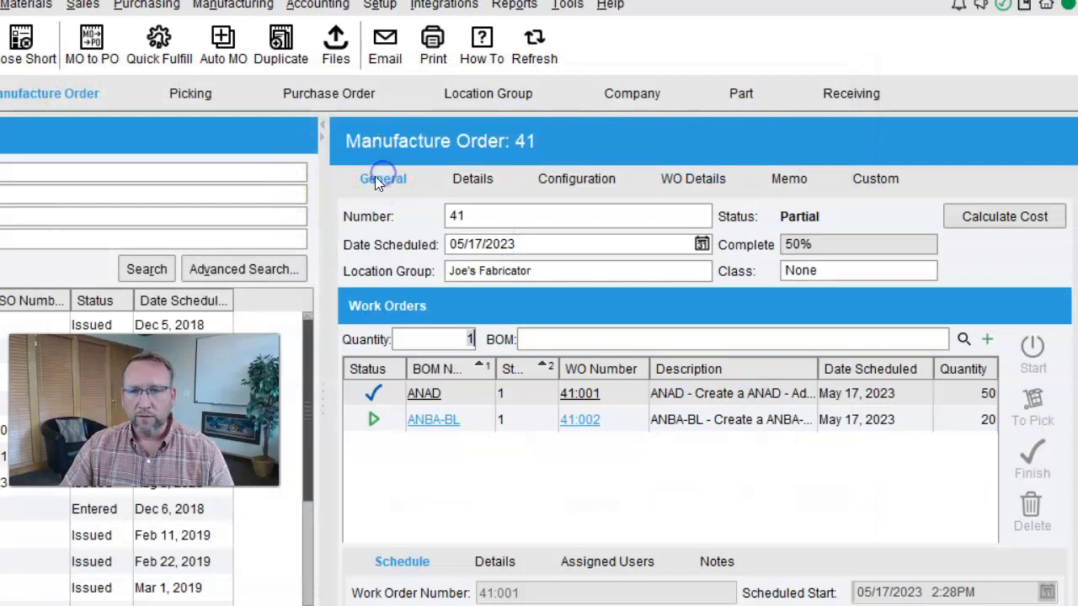
click(760, 428)
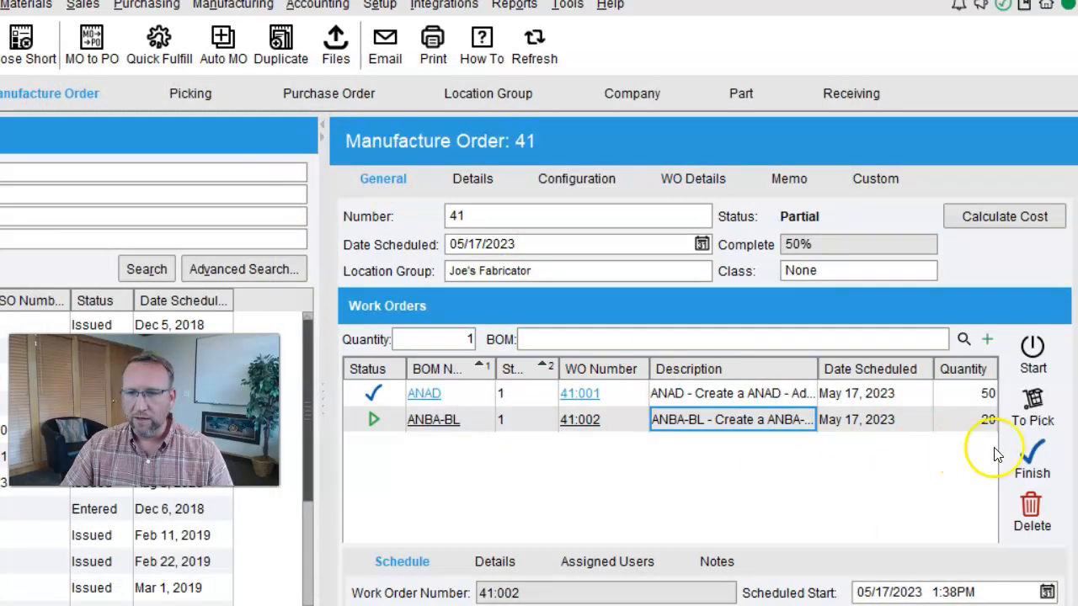
click(1029, 462)
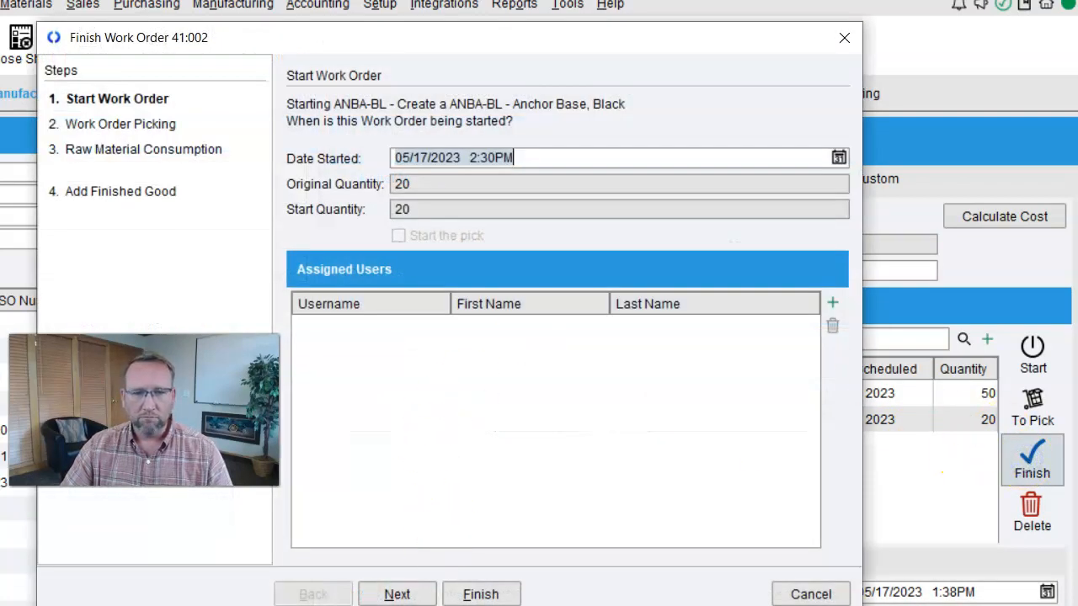
click(397, 595)
click(397, 595)
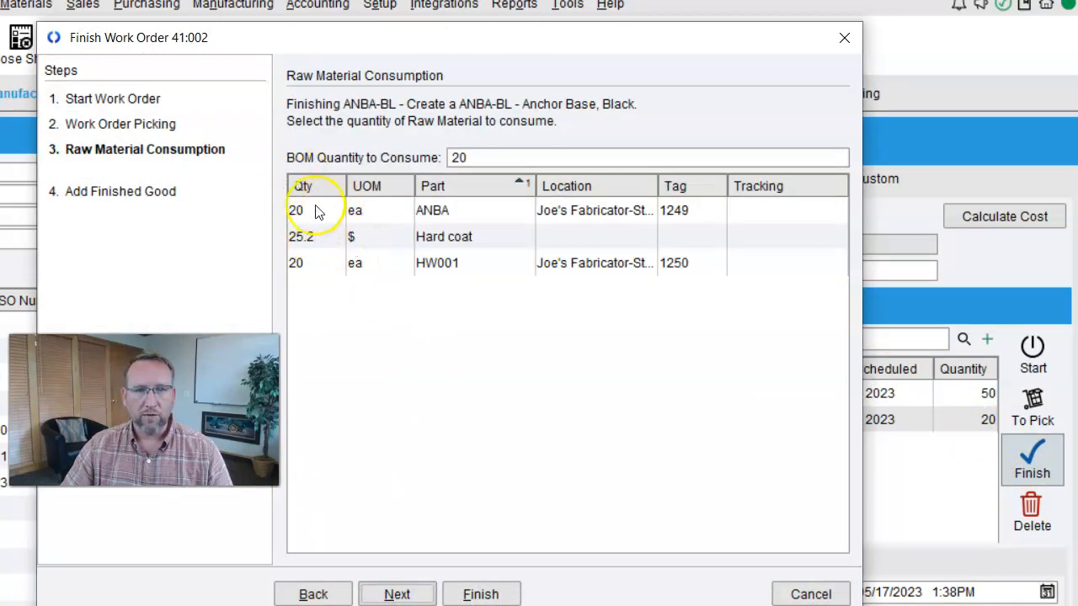
click(397, 594)
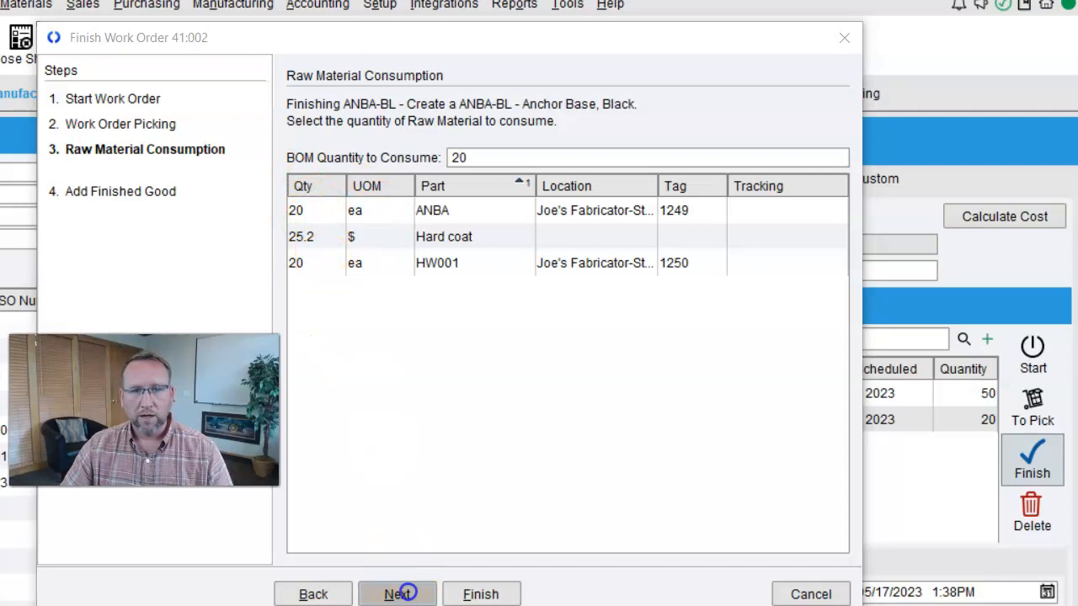
click(551, 411)
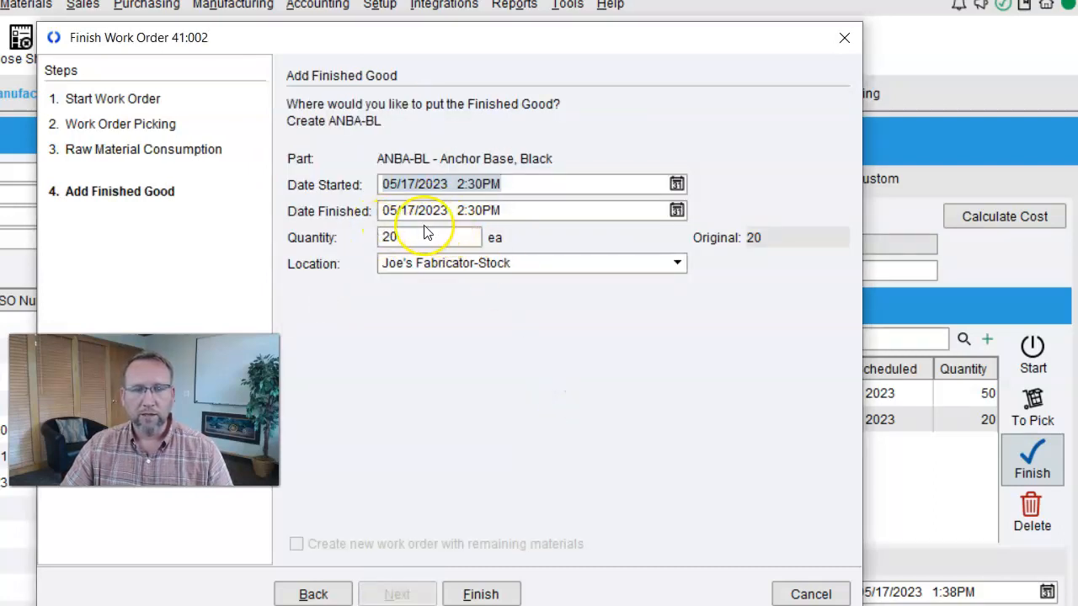
- Put the finished ANBA-BL in location Middlefield-1.A.4.A and finish work order 41:002
click(543, 264)
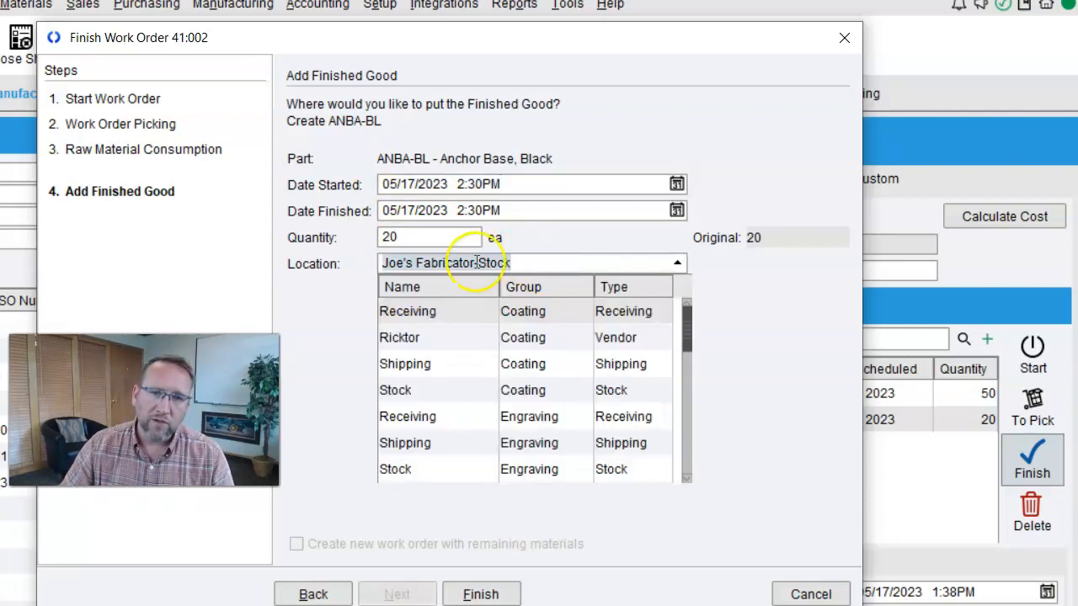
scroll(552, 425, down, 5)
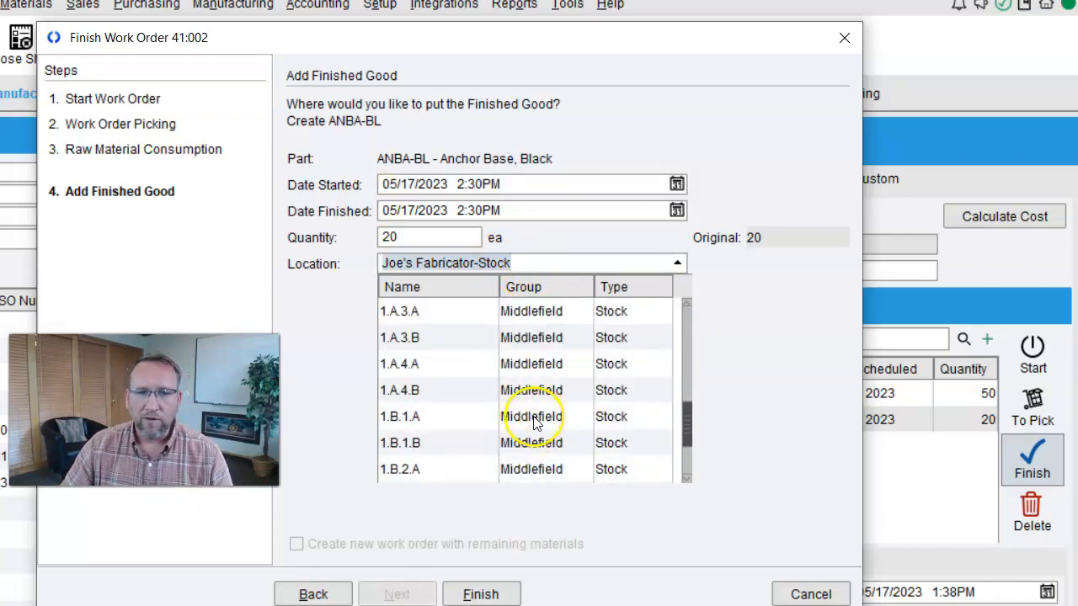
click(516, 364)
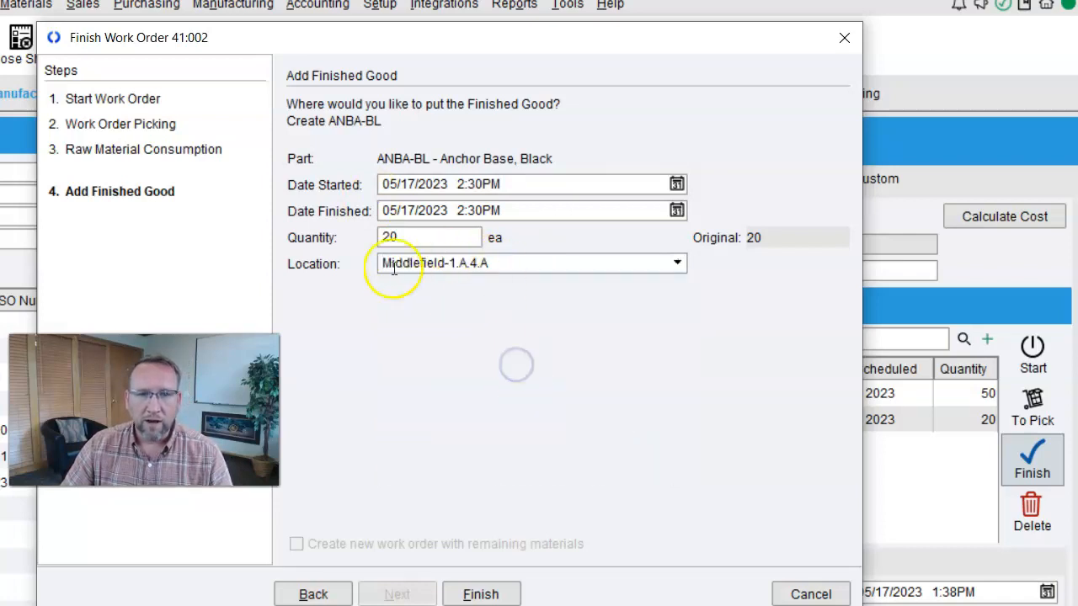
click(481, 594)
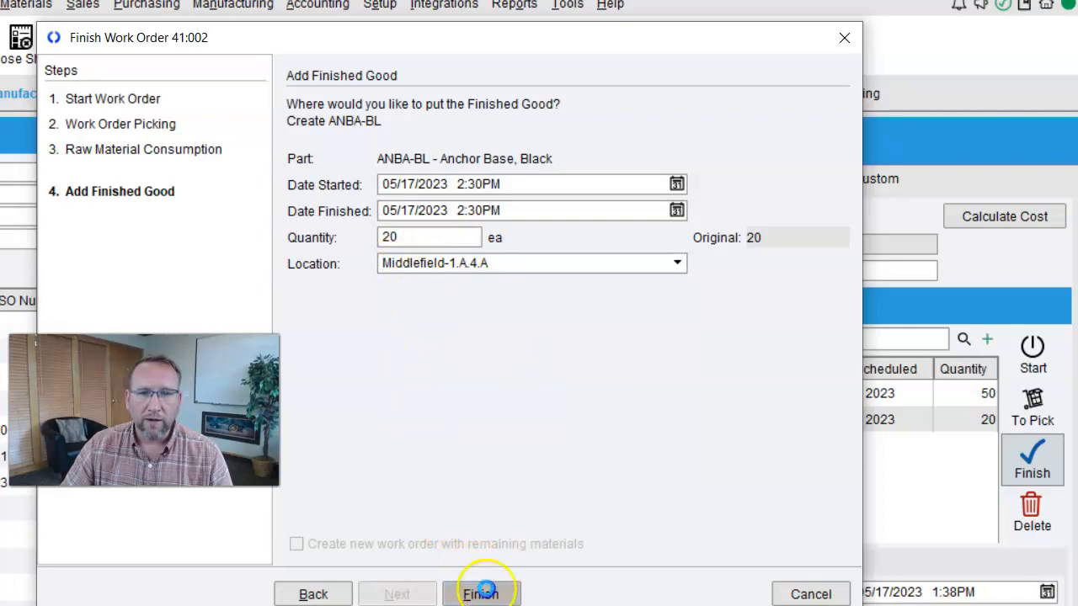